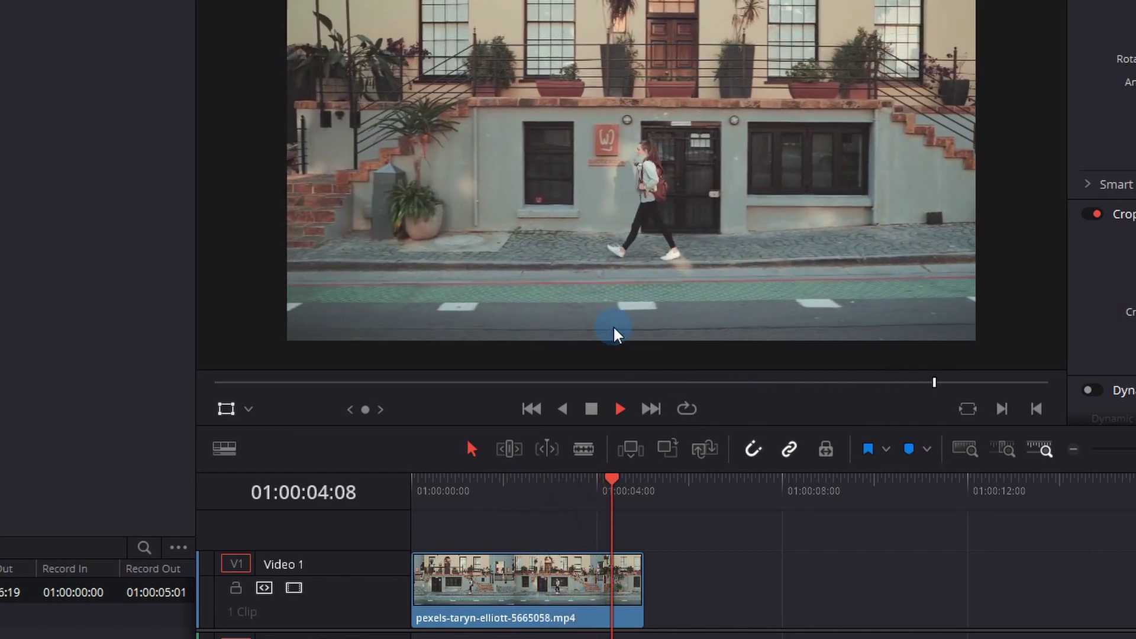
# Stop playback and return the playhead to the timeline start.
pyautogui.press('space')
pyautogui.click(490, 486)
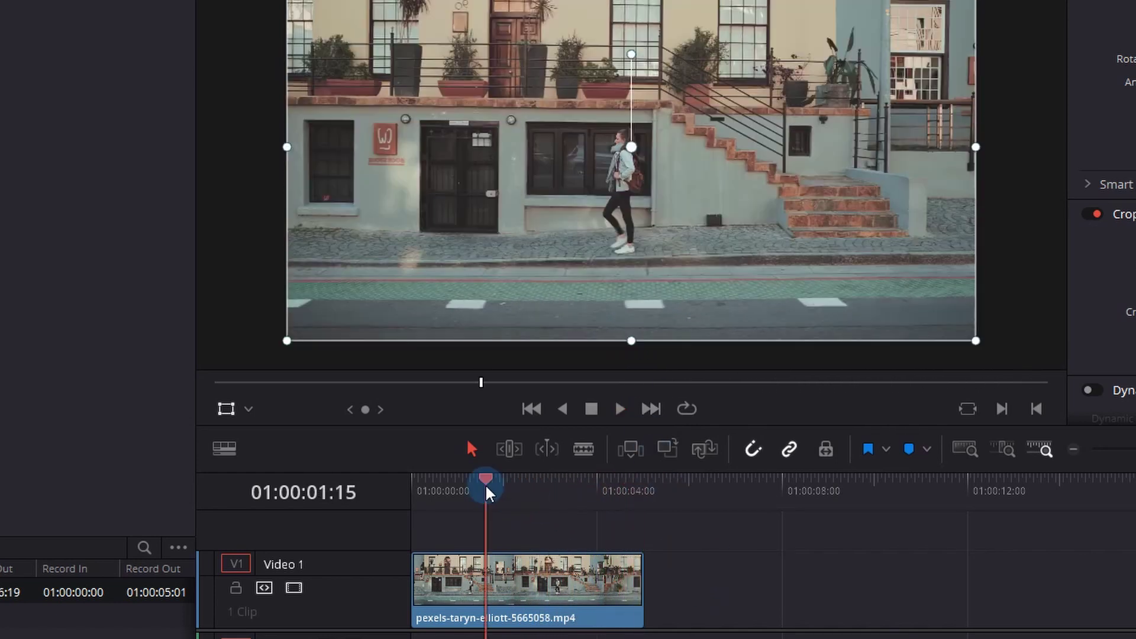
pyautogui.click(403, 485)
# Place the Center Reveal title above the clip on V2 and play it.
pyautogui.click(224, 57)
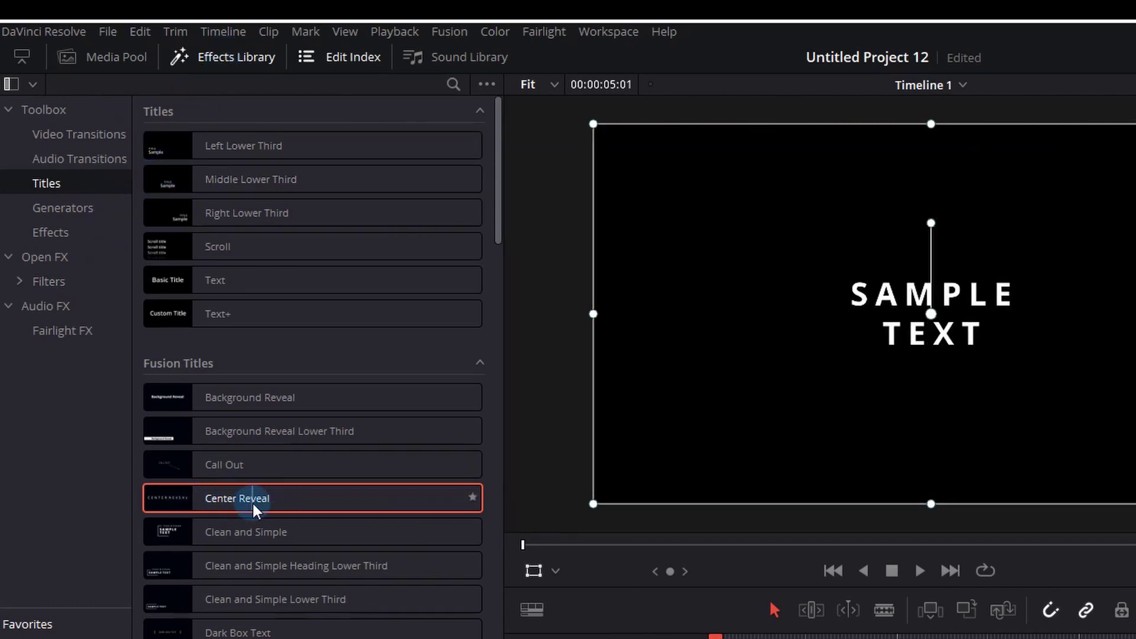
pyautogui.moveTo(256, 510); pyautogui.dragTo(638, 465)
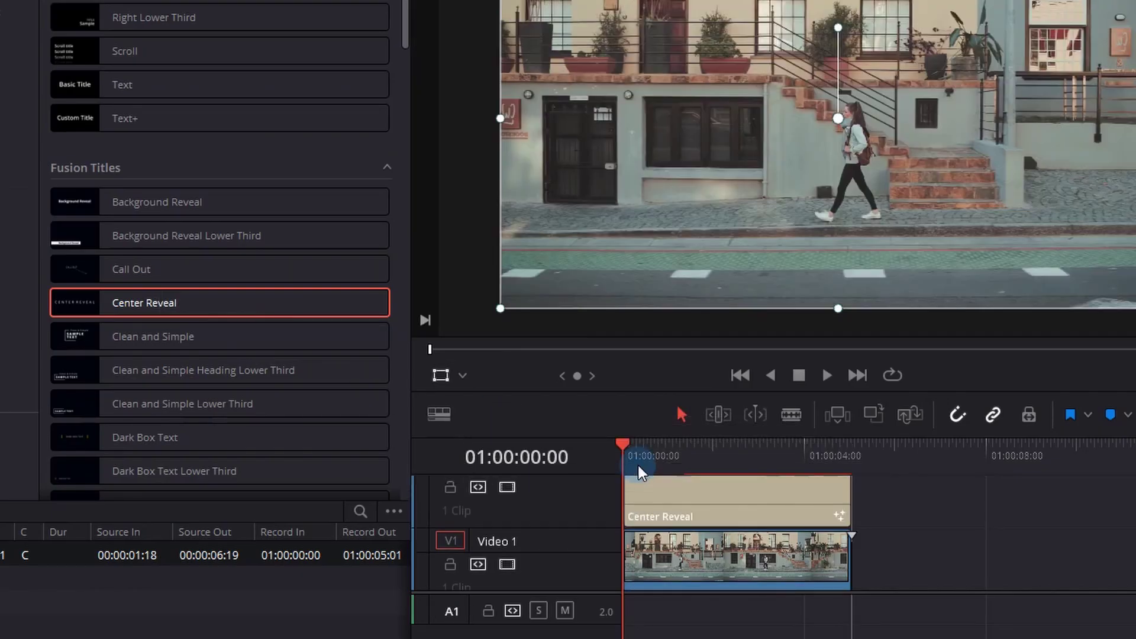
pyautogui.press('space')
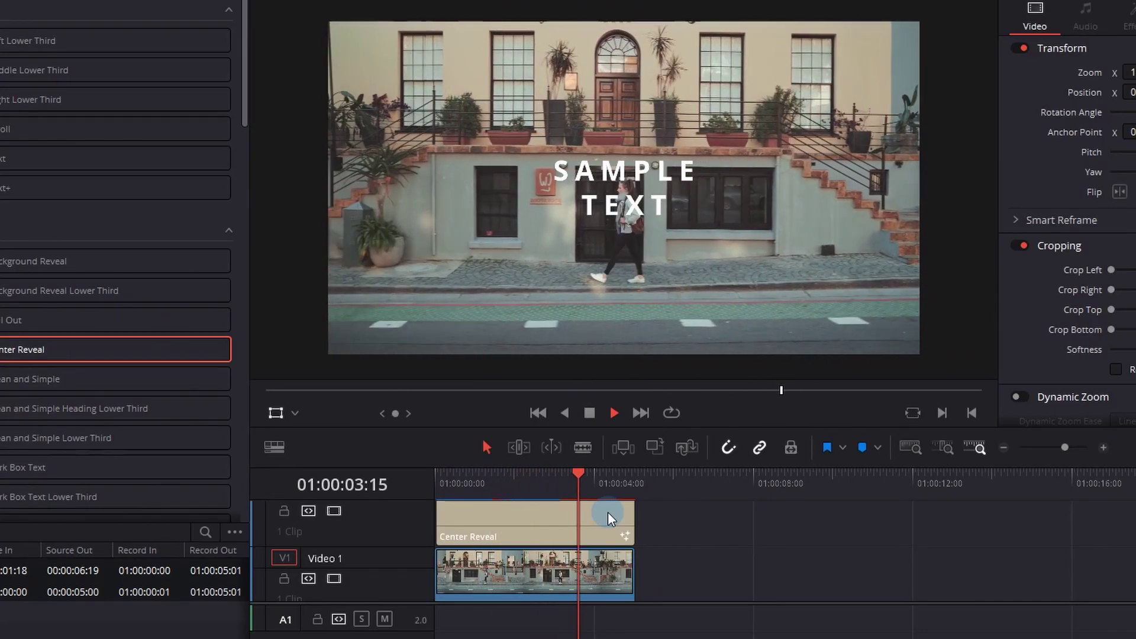
# Delete the Center Reveal title clip and move the playhead back to the start.
pyautogui.click(613, 412)
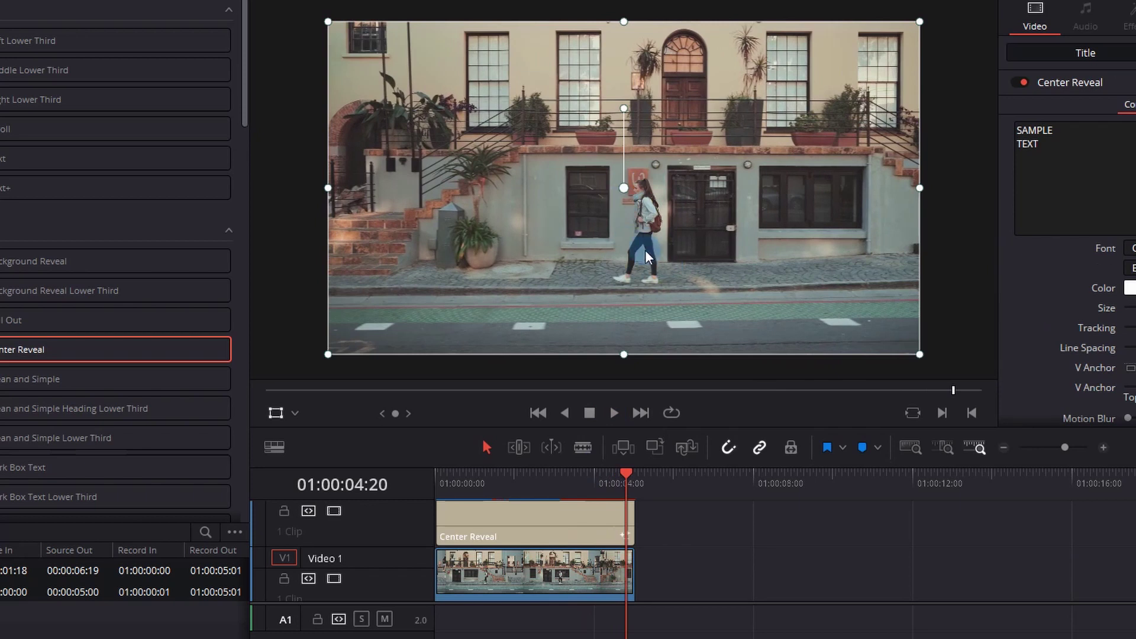
pyautogui.click(671, 214)
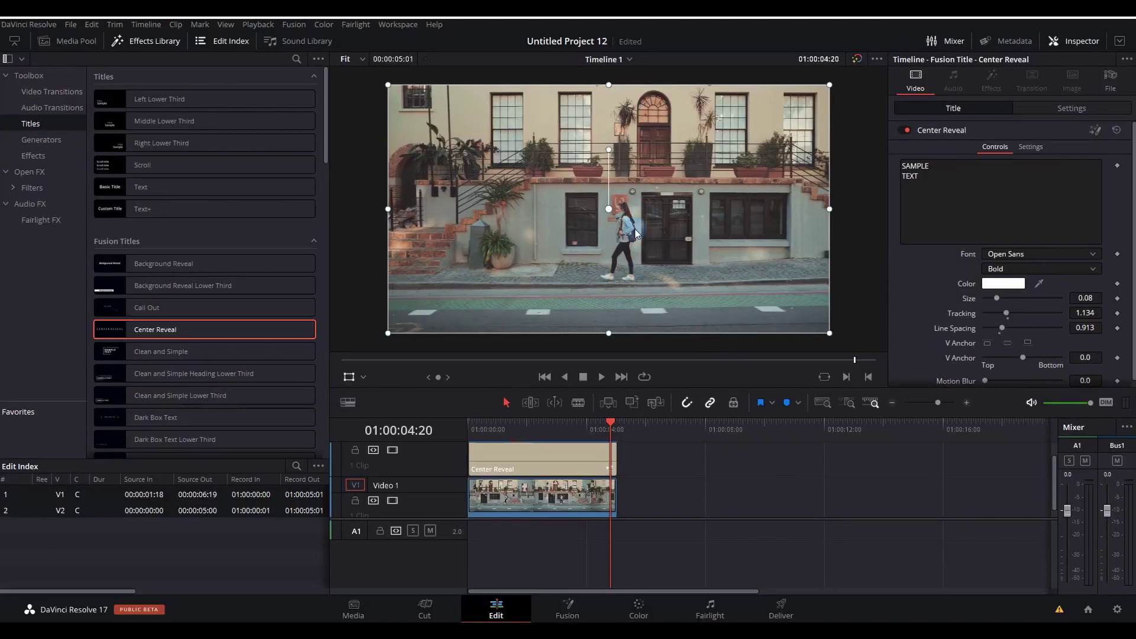
pyautogui.press('Delete')
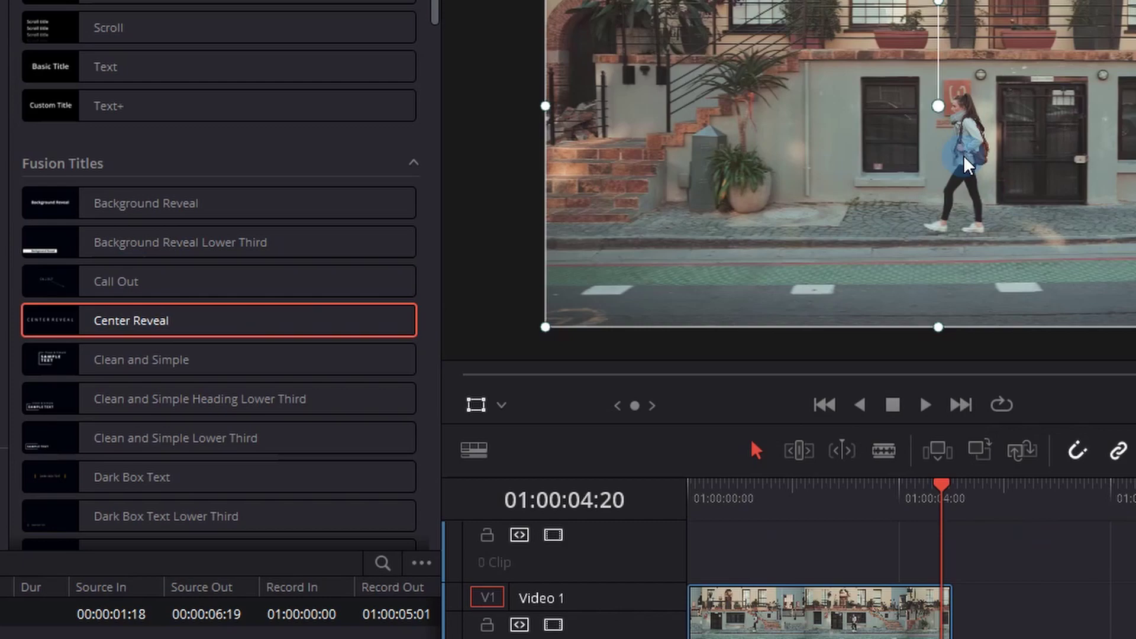
pyautogui.click(694, 491)
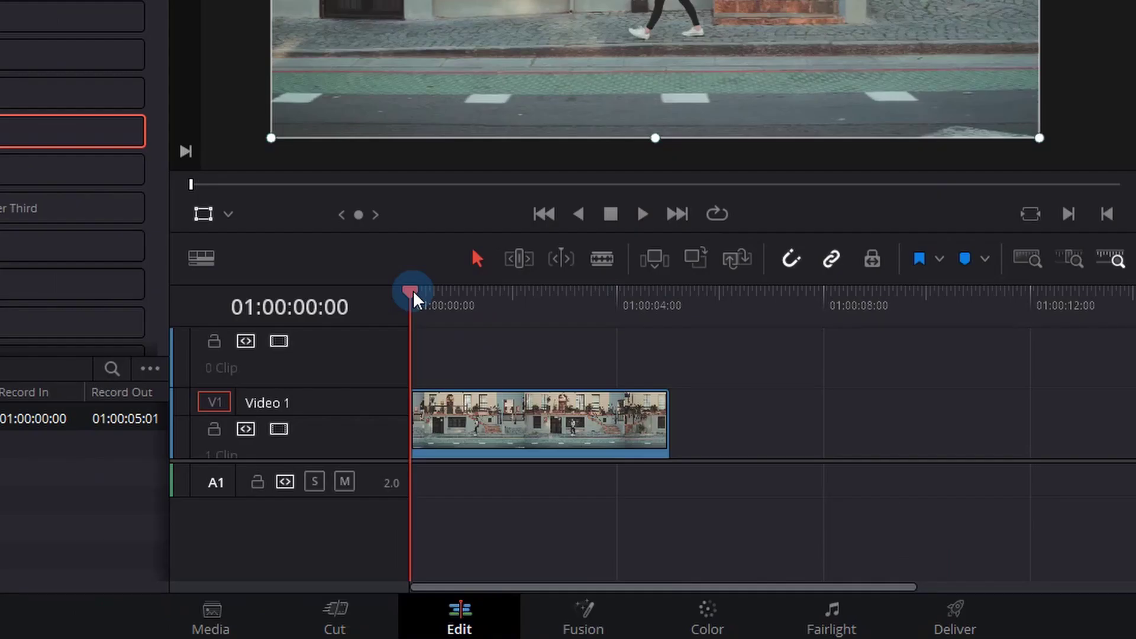
# In Fusion, add a Planar Tracker node found by searching 'plan', then scrub back to frame 43.
pyautogui.click(610, 626)
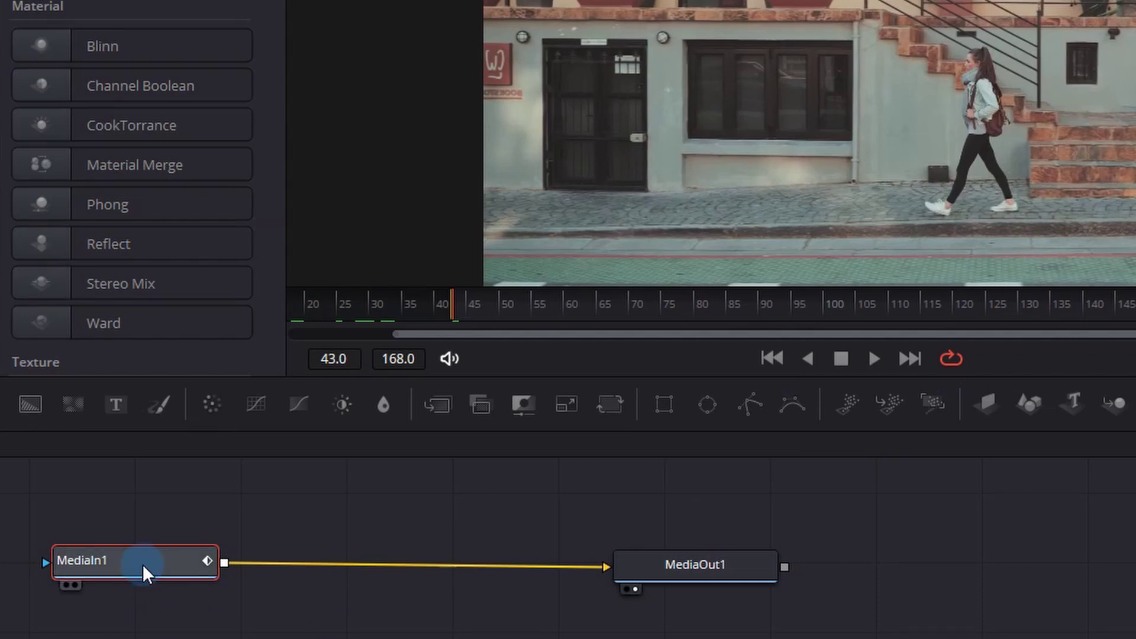
pyautogui.hotkey('shift', 'space')
pyautogui.write('plan')
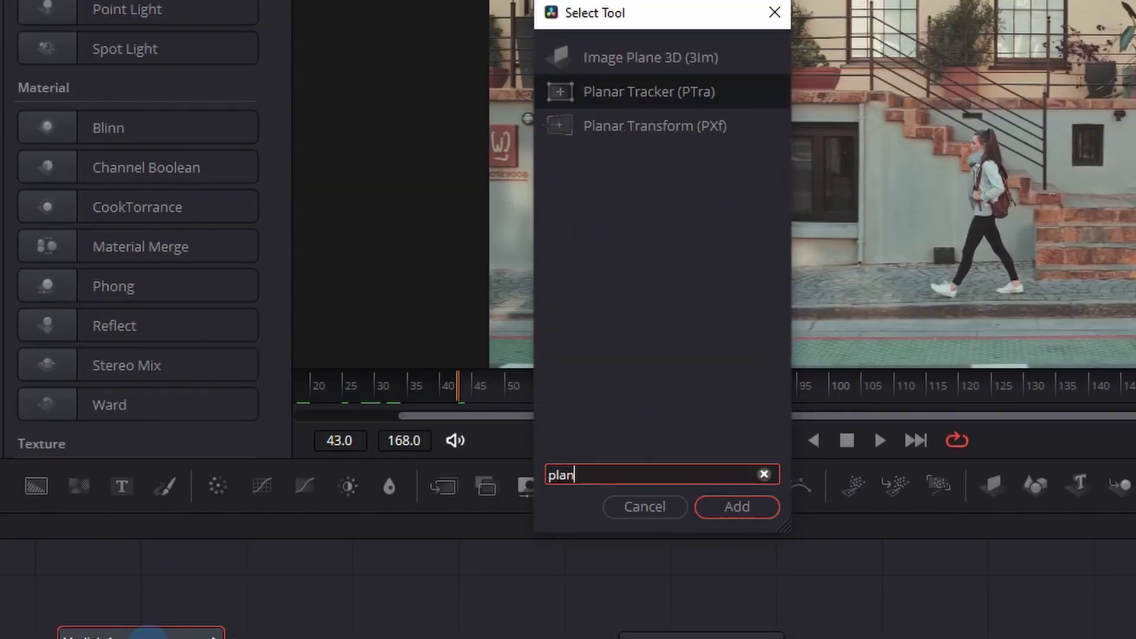
pyautogui.click(748, 515)
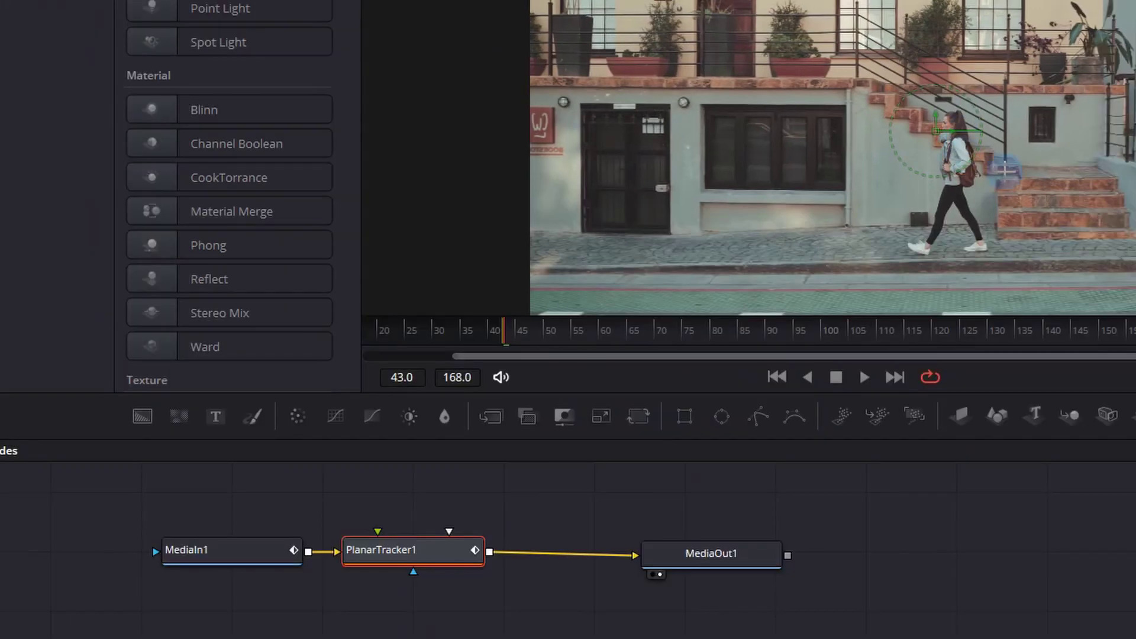
pyautogui.moveTo(550, 337); pyautogui.dragTo(523, 331)
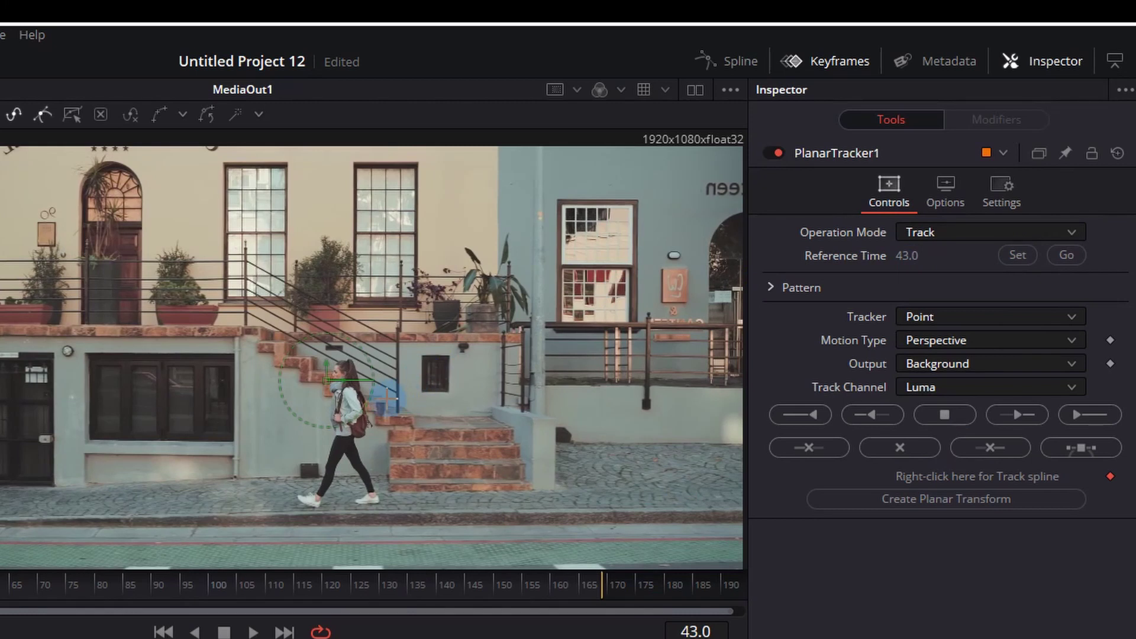
# Set the planar tracker's Motion Type to Translation and play the shot from frame 43.
pyautogui.click(944, 342)
pyautogui.click(929, 363)
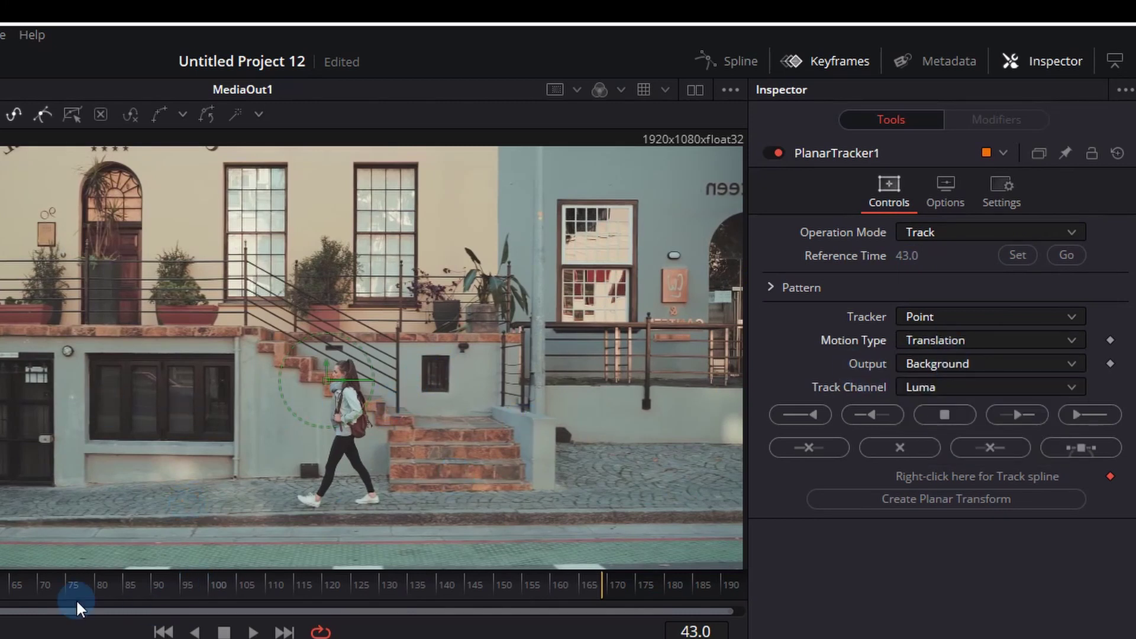
pyautogui.press('space')
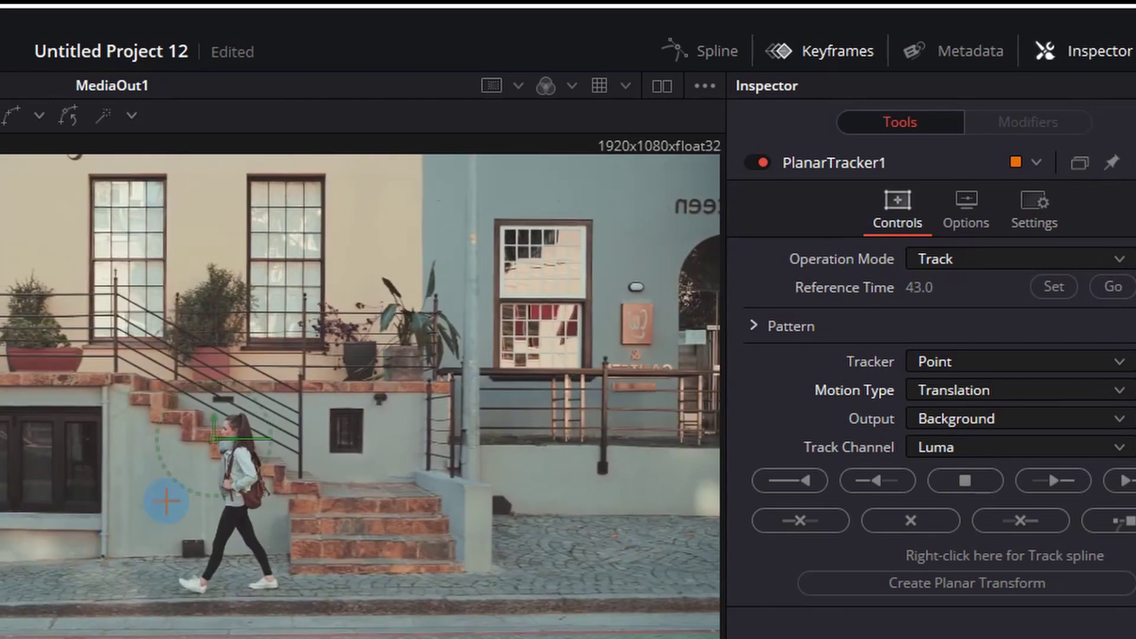
# Draw a six-point polygon tracking area around the bag strap on the woman's jacket.
pyautogui.scroll(5, 223, 489)
pyautogui.click(258, 338)
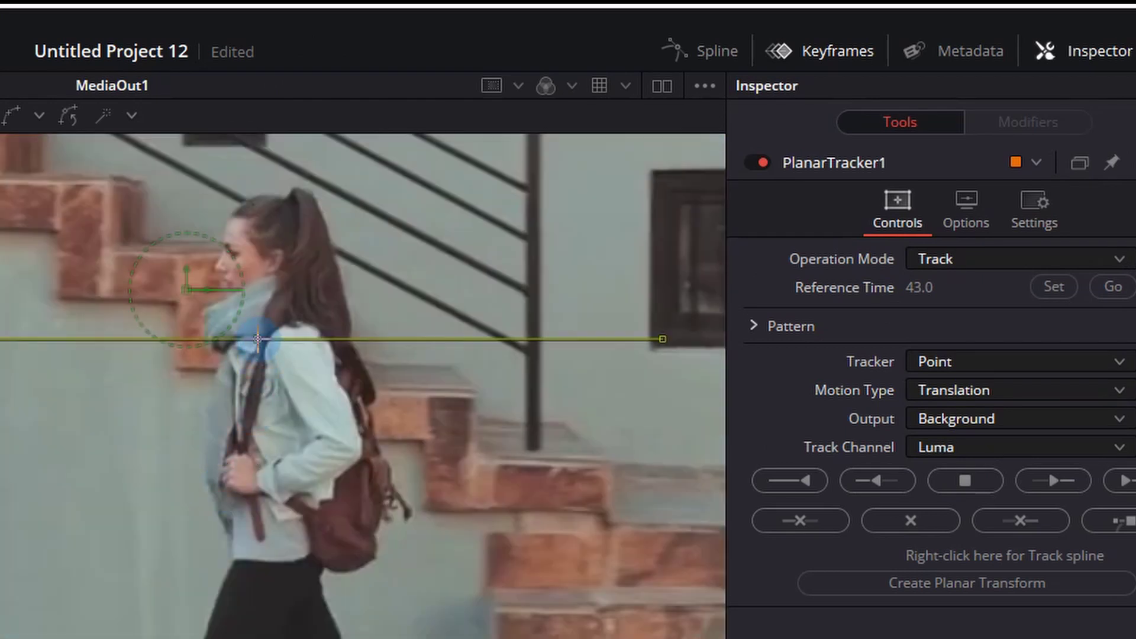
pyautogui.click(230, 425)
pyautogui.click(217, 467)
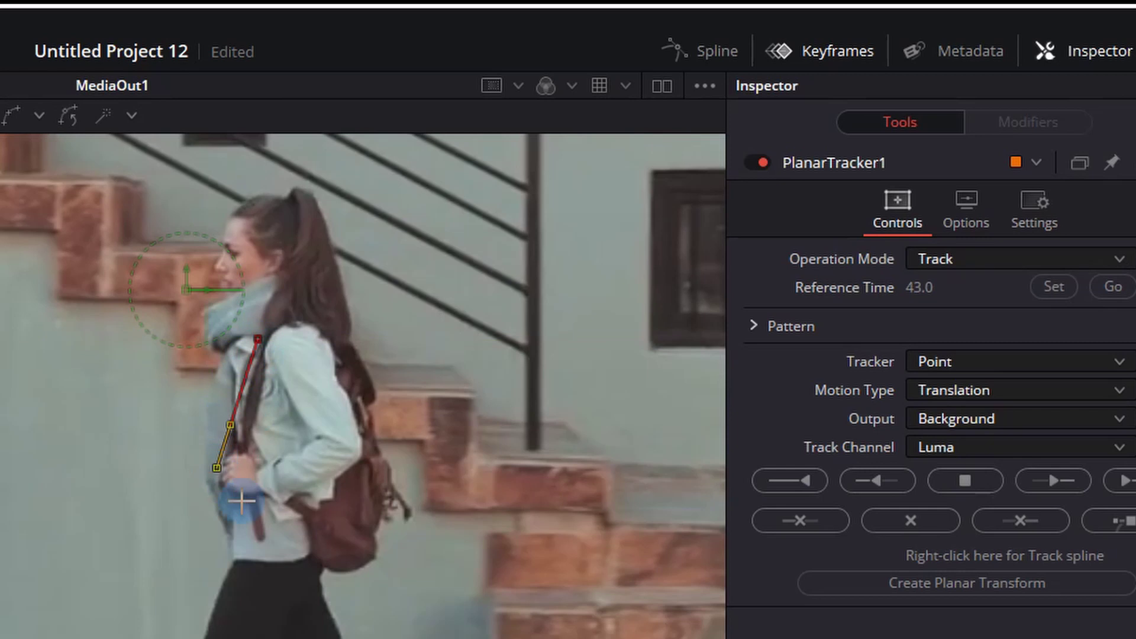
pyautogui.click(301, 545)
pyautogui.click(329, 465)
pyautogui.click(342, 424)
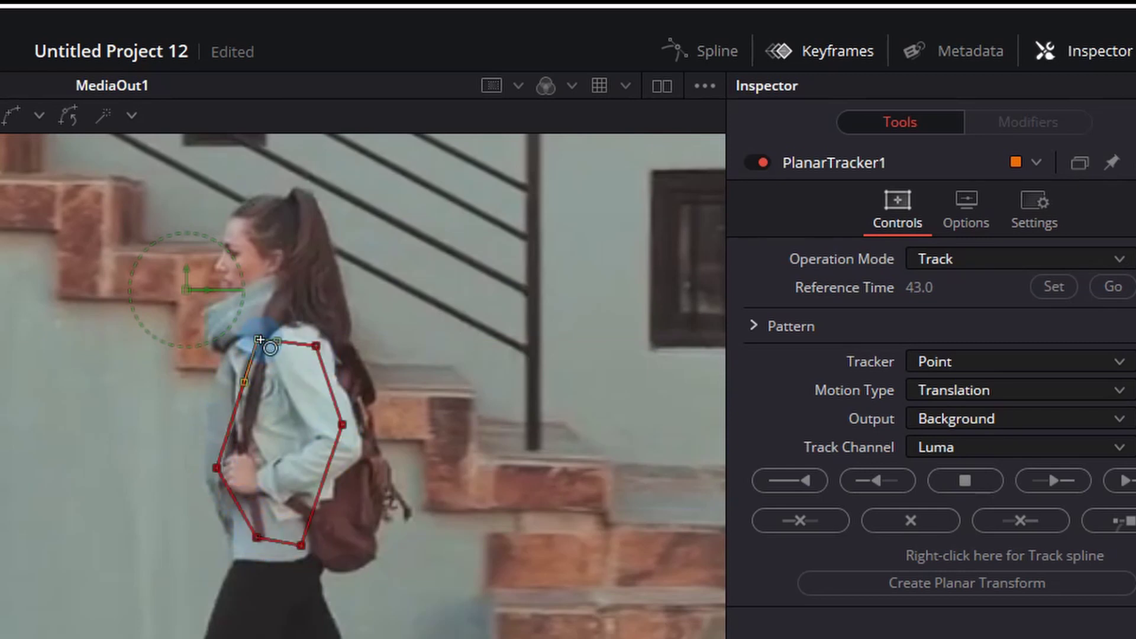
pyautogui.scroll(-4, 318, 370)
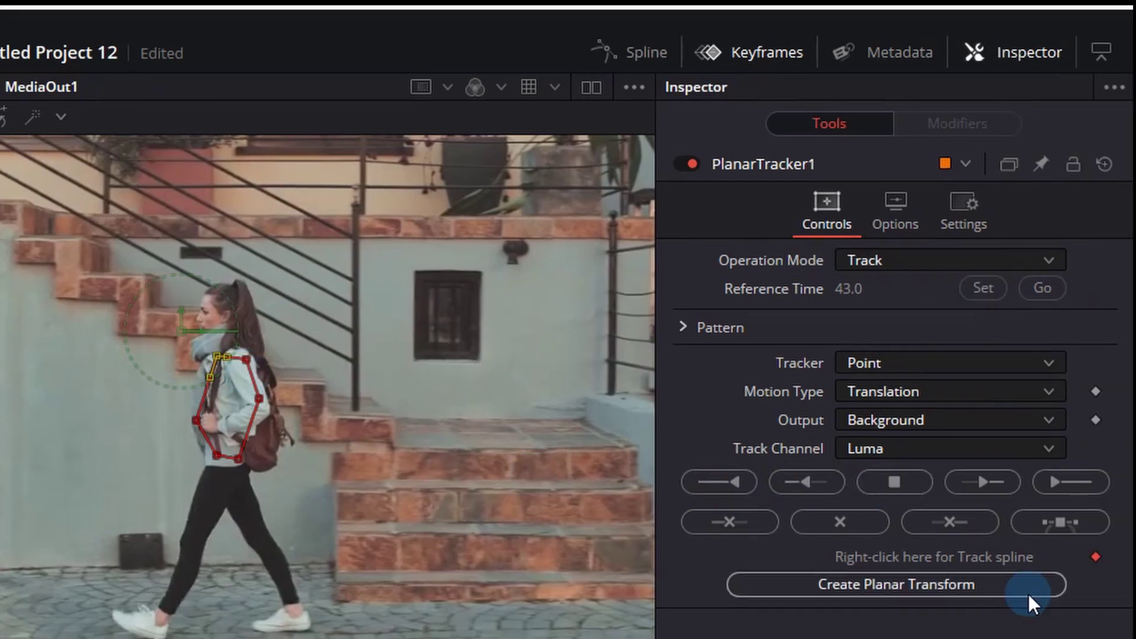
# Track the outlined area forward and generate a PlanarTransform1 node from the track.
pyautogui.click(1093, 476)
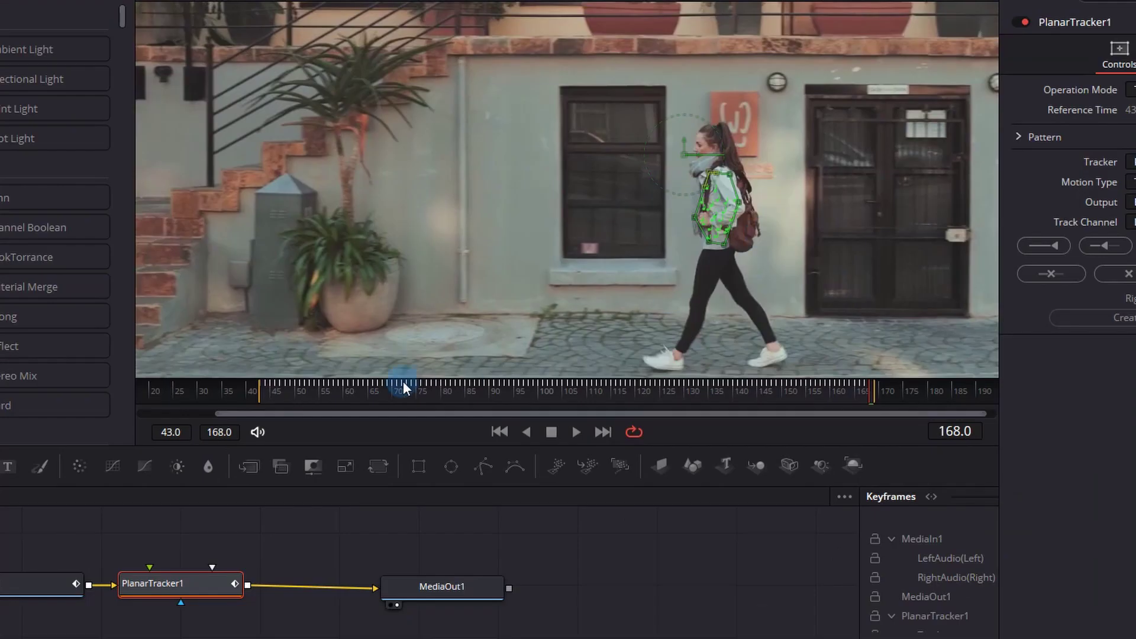
pyautogui.moveTo(462, 601); pyautogui.dragTo(549, 590)
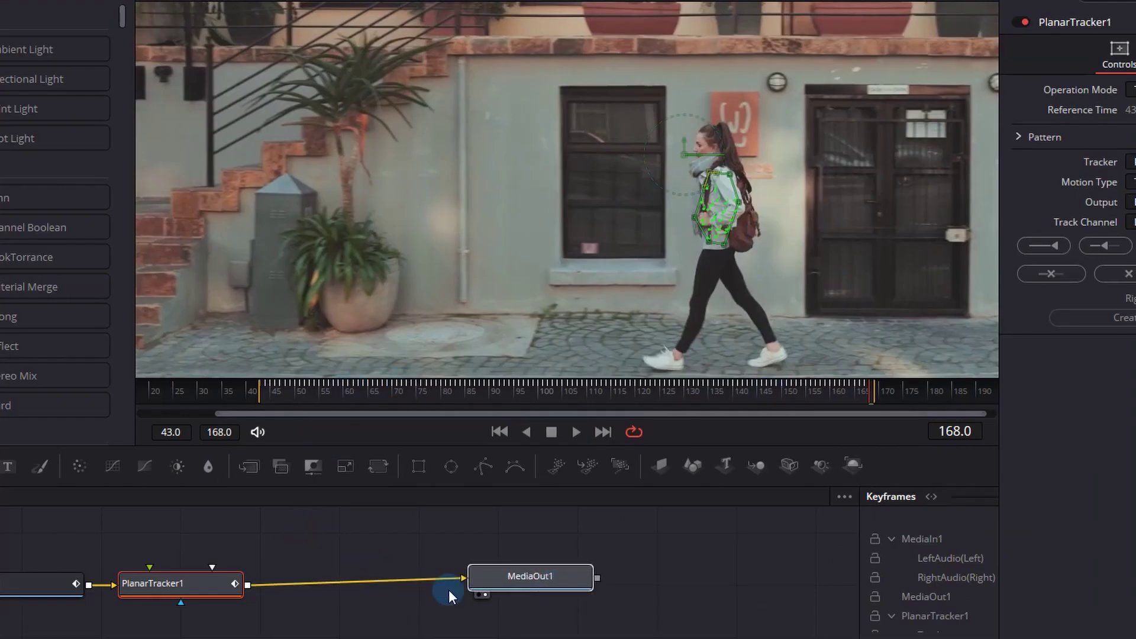
pyautogui.click(196, 591)
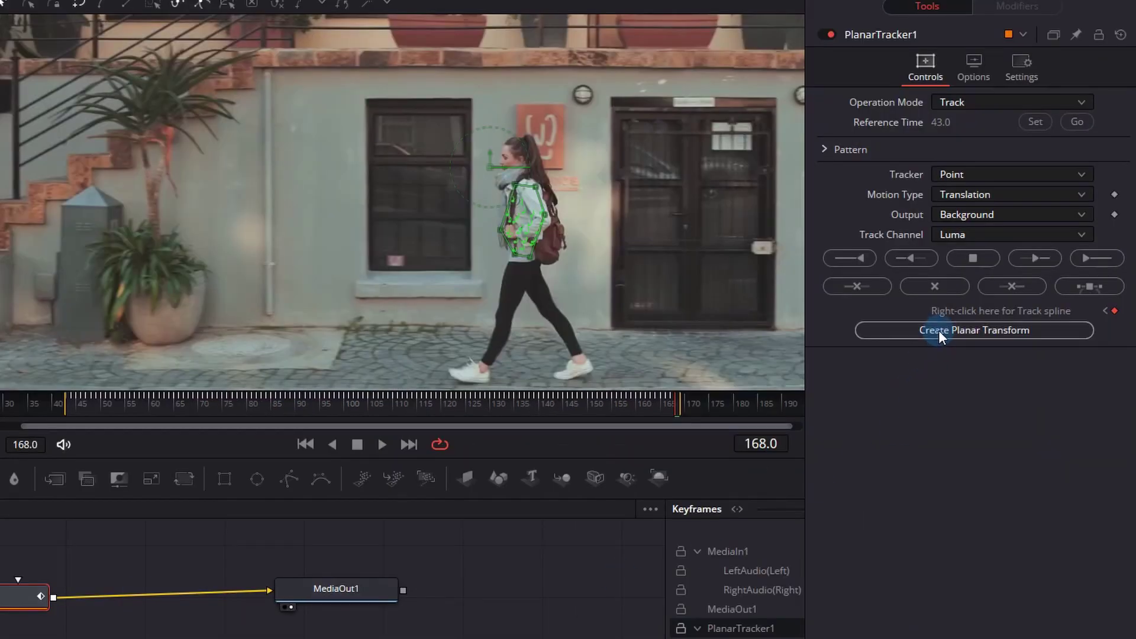
pyautogui.click(939, 330)
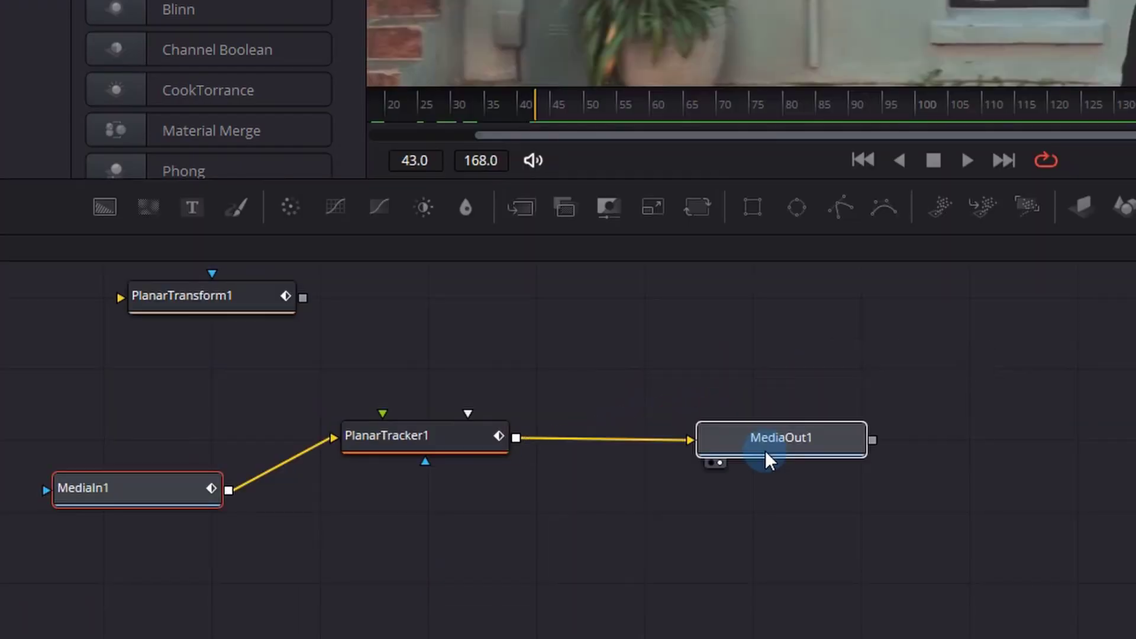
# Delete PlanarTracker1 and arrange MediaIn1 and MediaOut1 so they link directly.
pyautogui.moveTo(765, 451); pyautogui.dragTo(719, 476)
pyautogui.moveTo(418, 438); pyautogui.dragTo(425, 473)
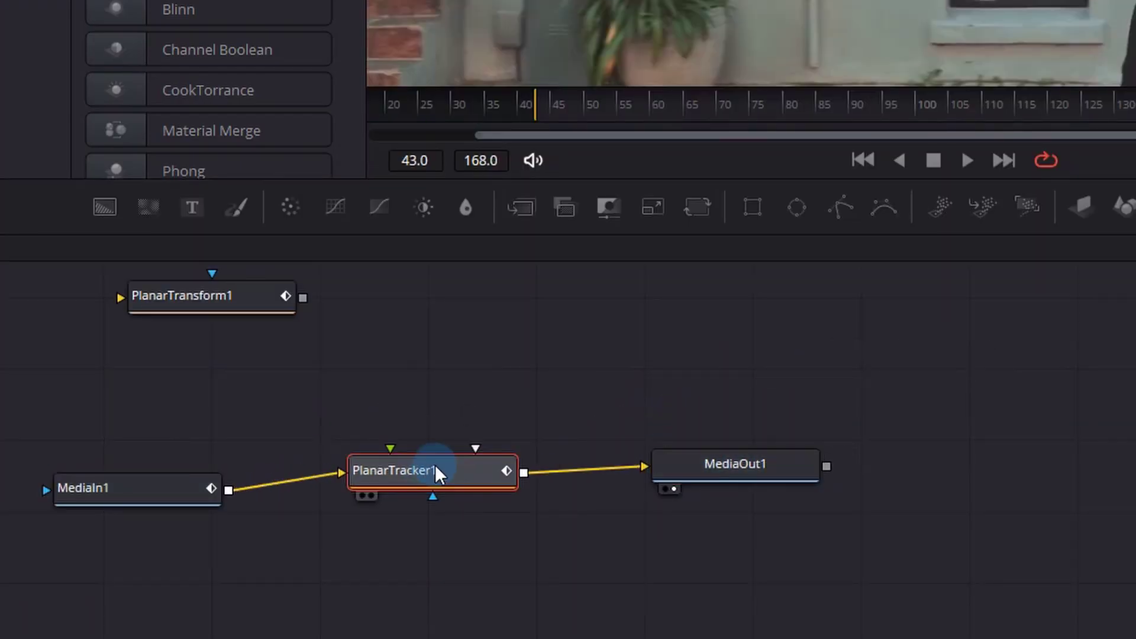
pyautogui.press('Delete')
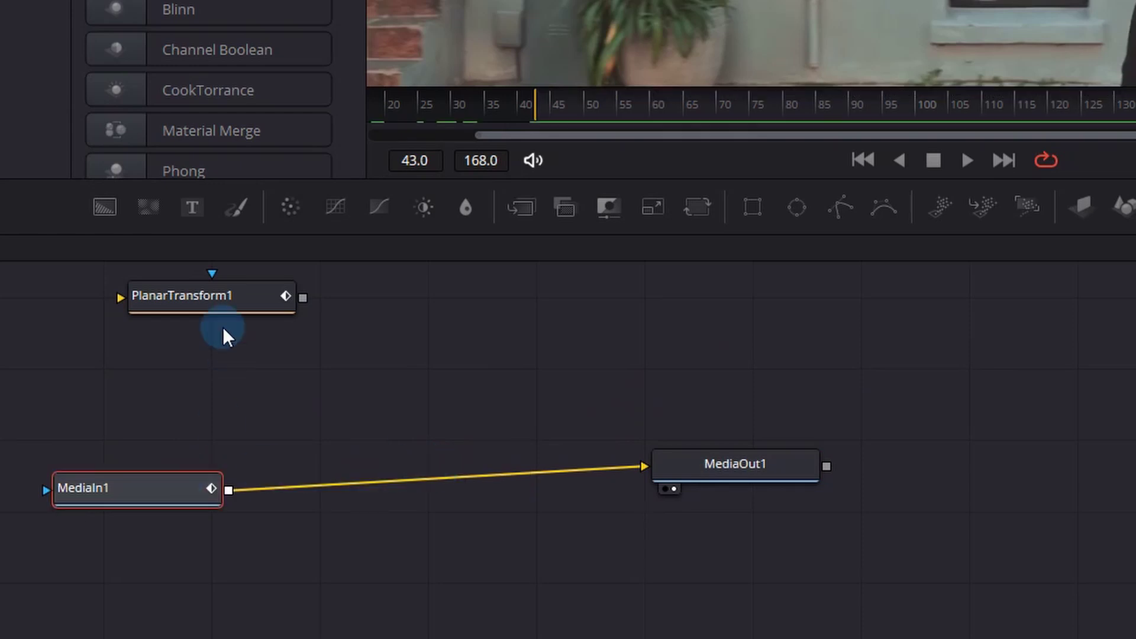
pyautogui.scroll(1, 203, 332)
pyautogui.moveTo(152, 520); pyautogui.dragTo(145, 452)
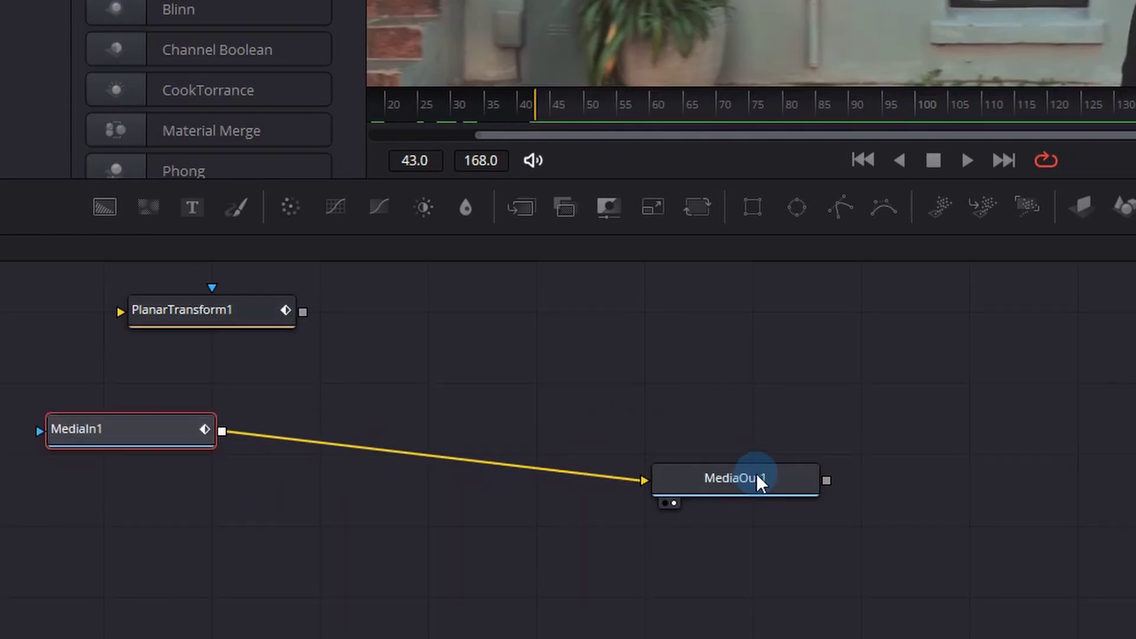
pyautogui.moveTo(754, 477); pyautogui.dragTo(772, 424)
pyautogui.click(153, 430)
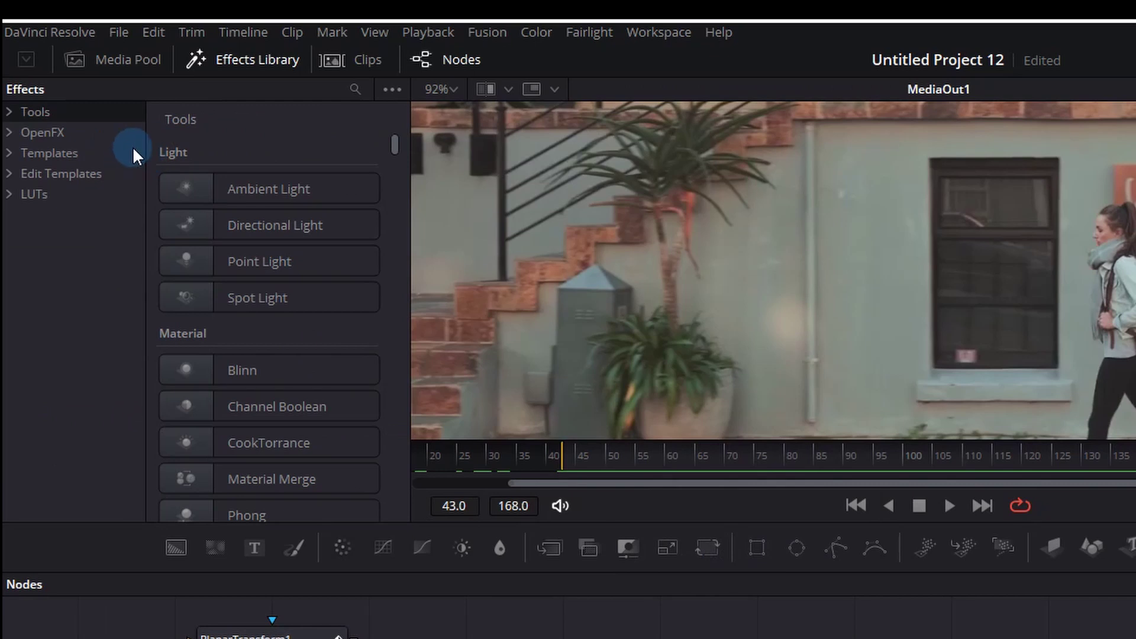
# Search the Effects Library for 'call' and pick Call Out under Edit Templates.
pyautogui.click(353, 90)
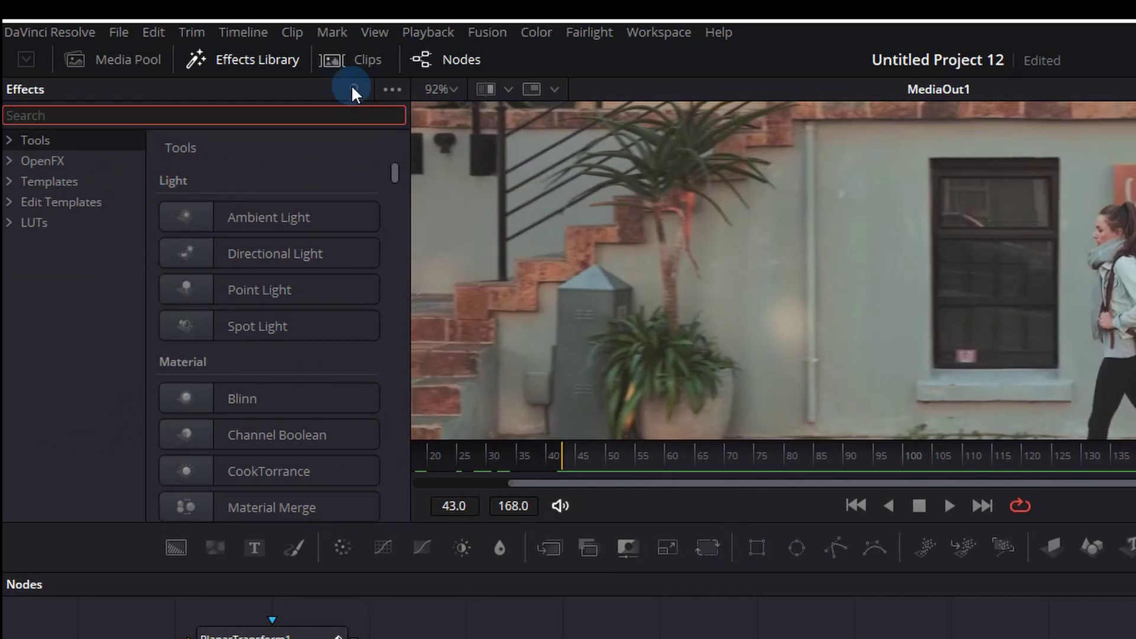
pyautogui.click(225, 113)
pyautogui.write('call')
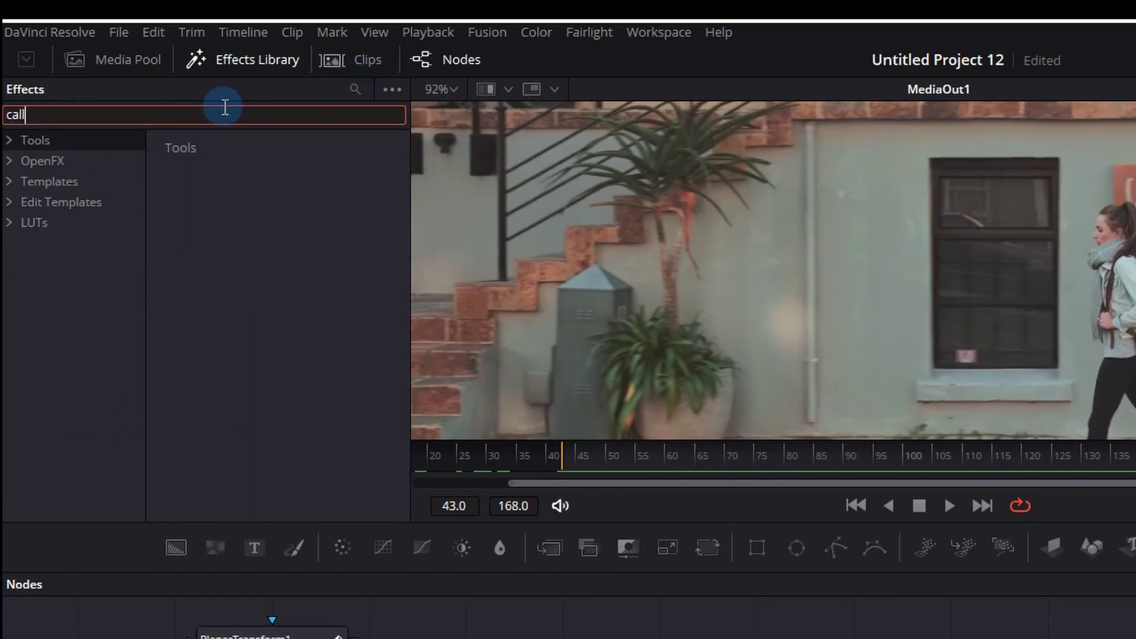
pyautogui.click(68, 203)
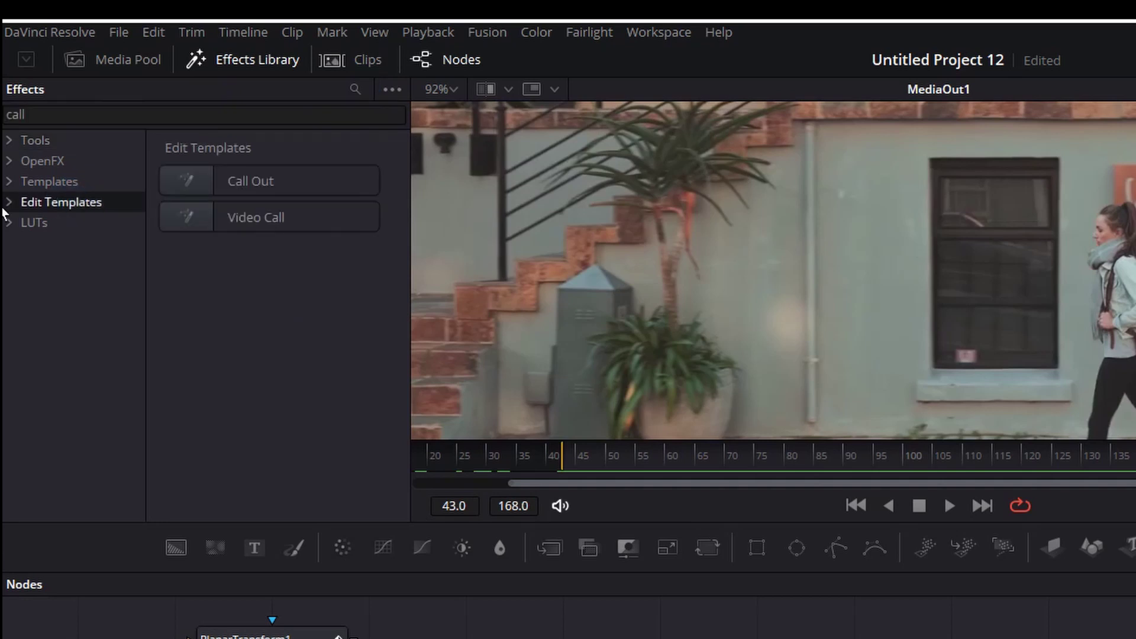
pyautogui.click(242, 183)
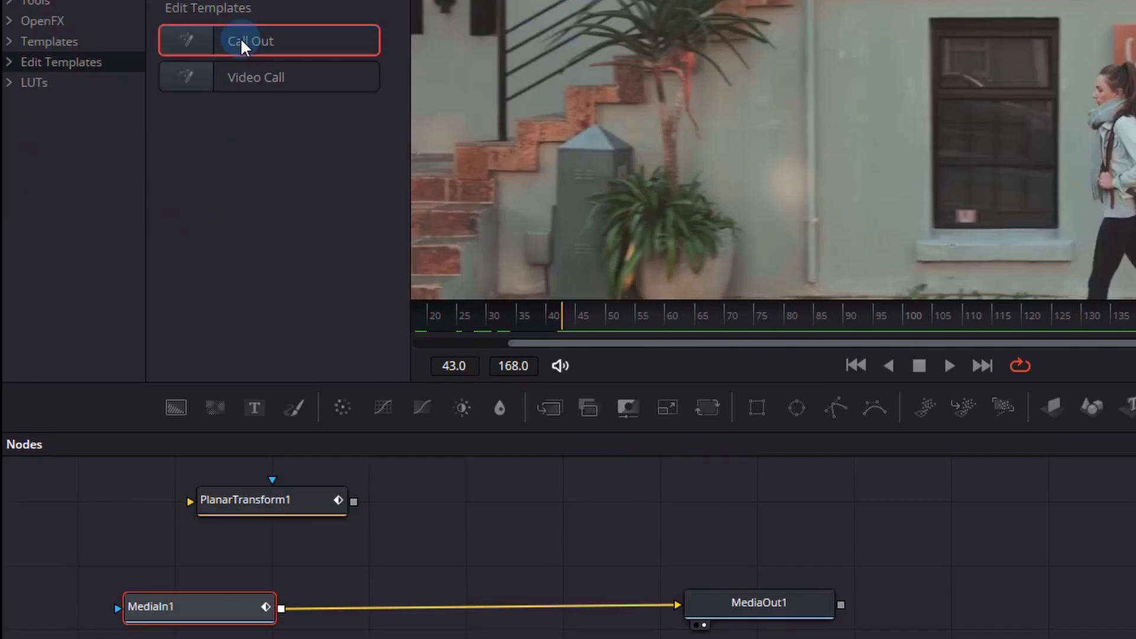
# Insert the Call Out template into the MediaIn1–MediaOut1 link, creating a CallOut node and Merge1.
pyautogui.moveTo(243, 182); pyautogui.dragTo(506, 507)
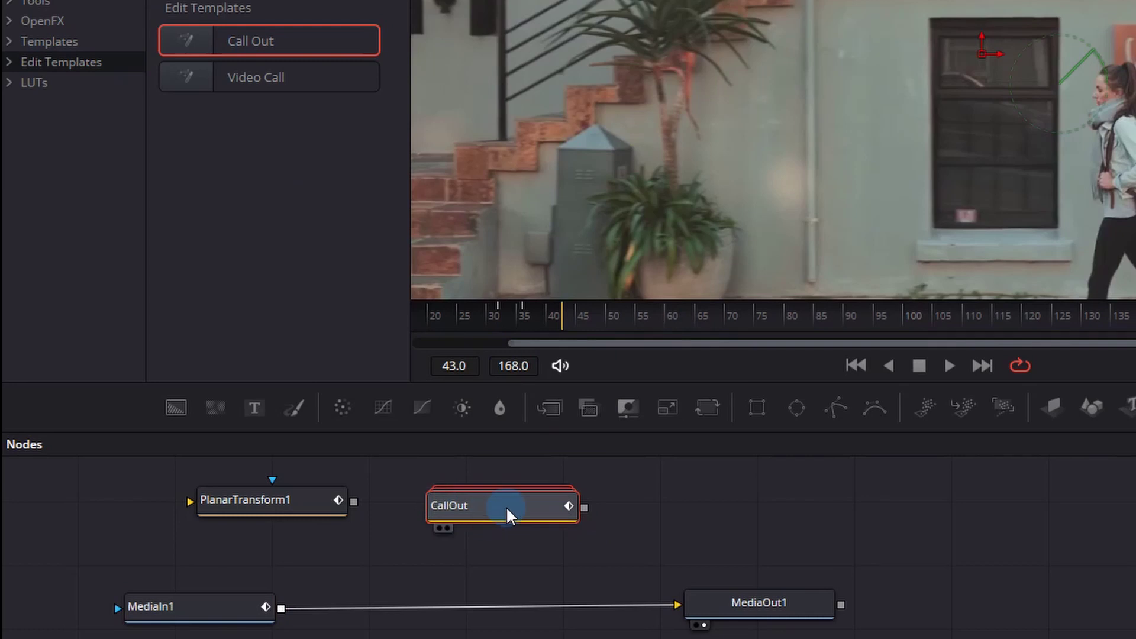
pyautogui.moveTo(487, 527)
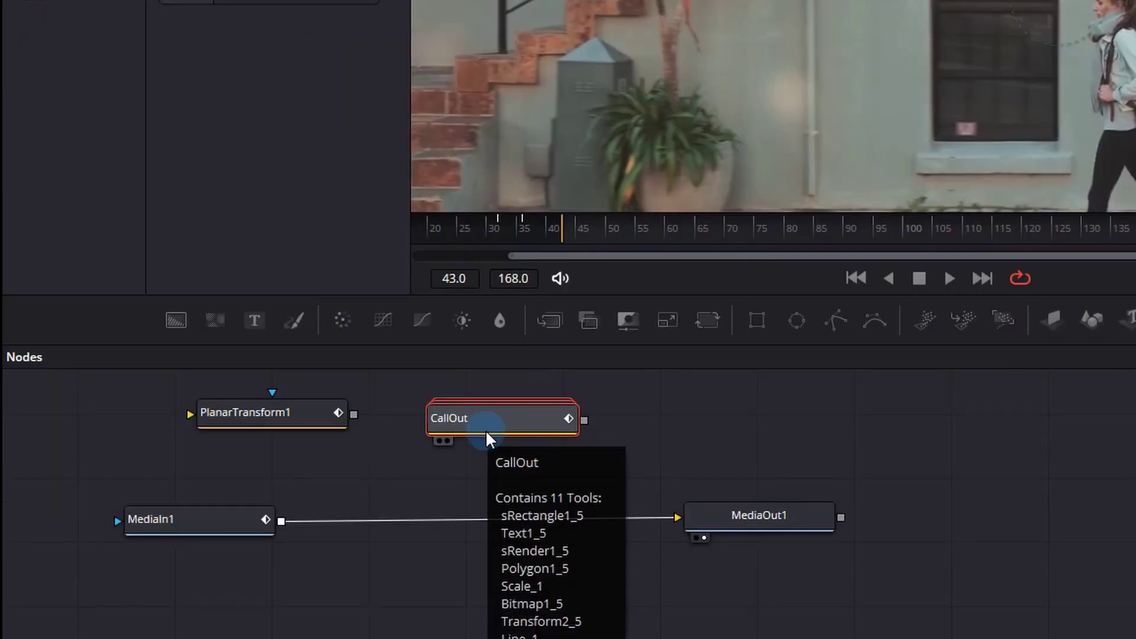
pyautogui.moveTo(497, 424); pyautogui.dragTo(481, 525)
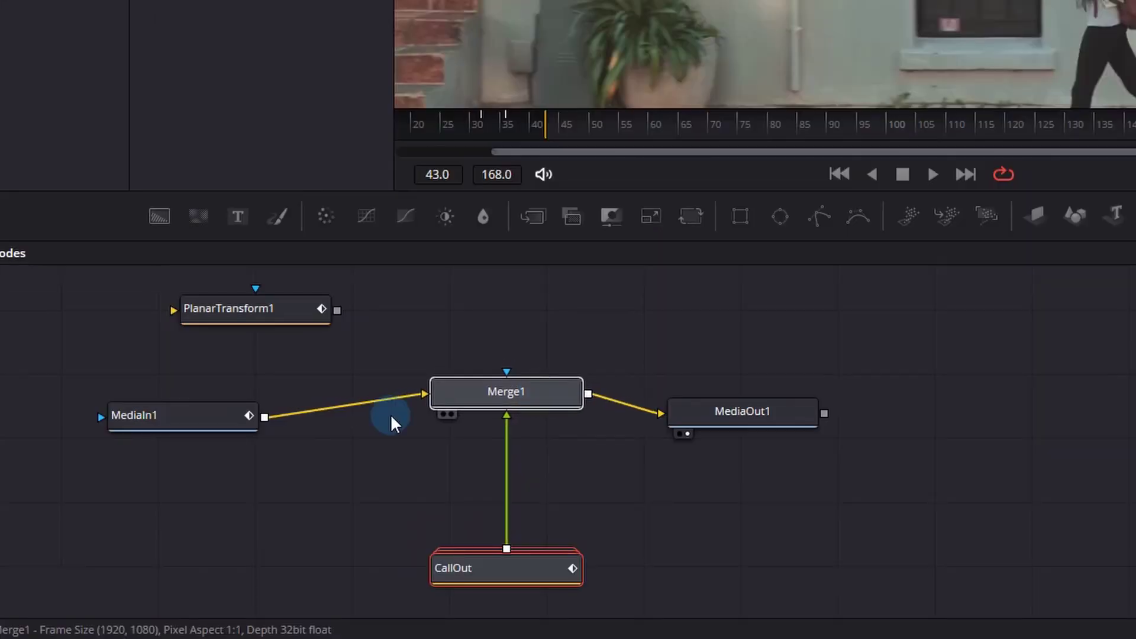
# Rename MediaIn1 after the woman and move Merge1 up to tidy the graph.
pyautogui.click(208, 518)
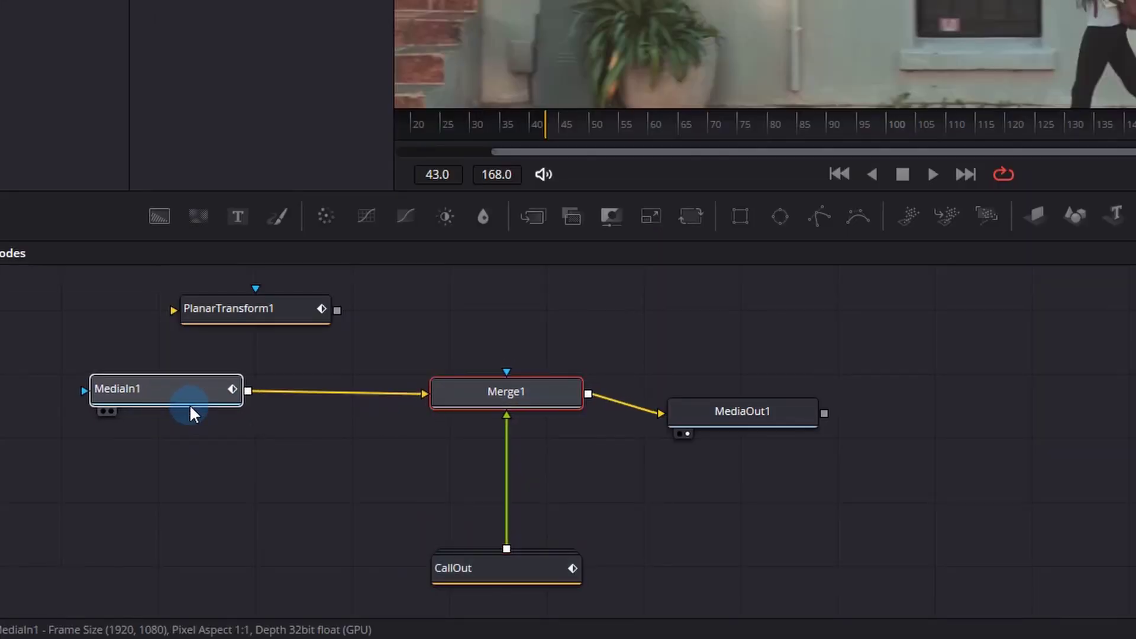
pyautogui.click(190, 408)
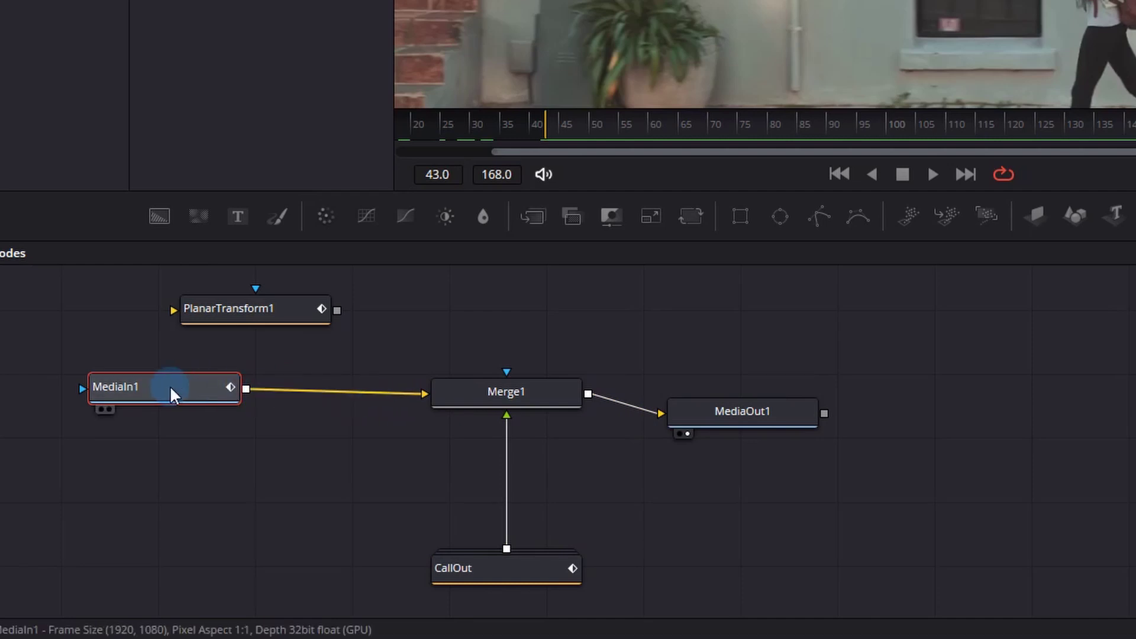
pyautogui.press('F2')
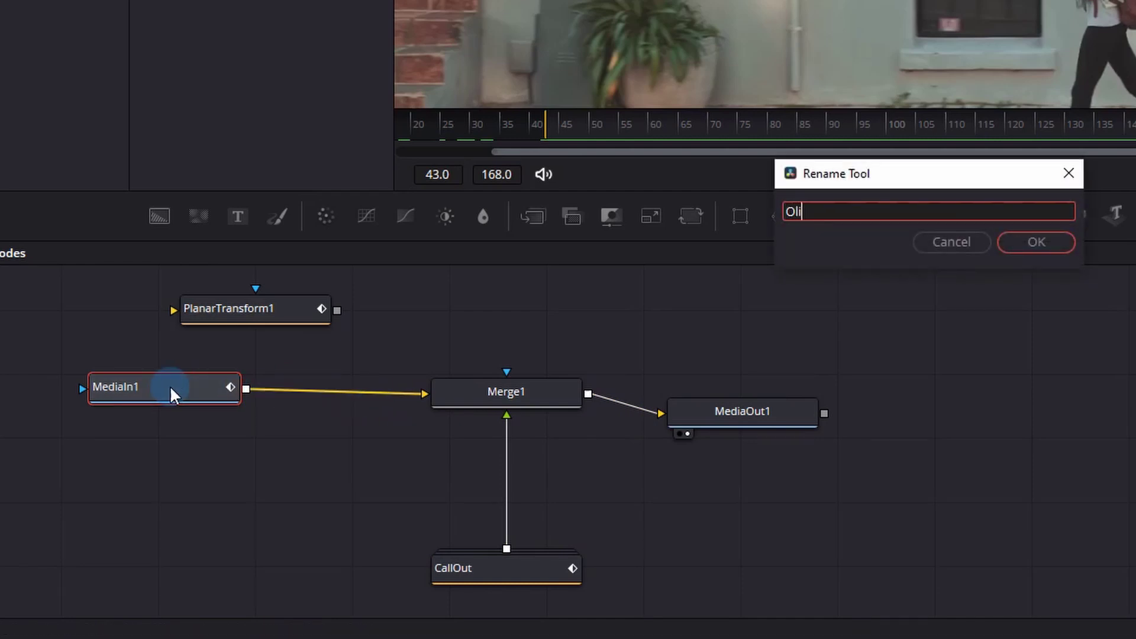
pyautogui.click(1013, 244)
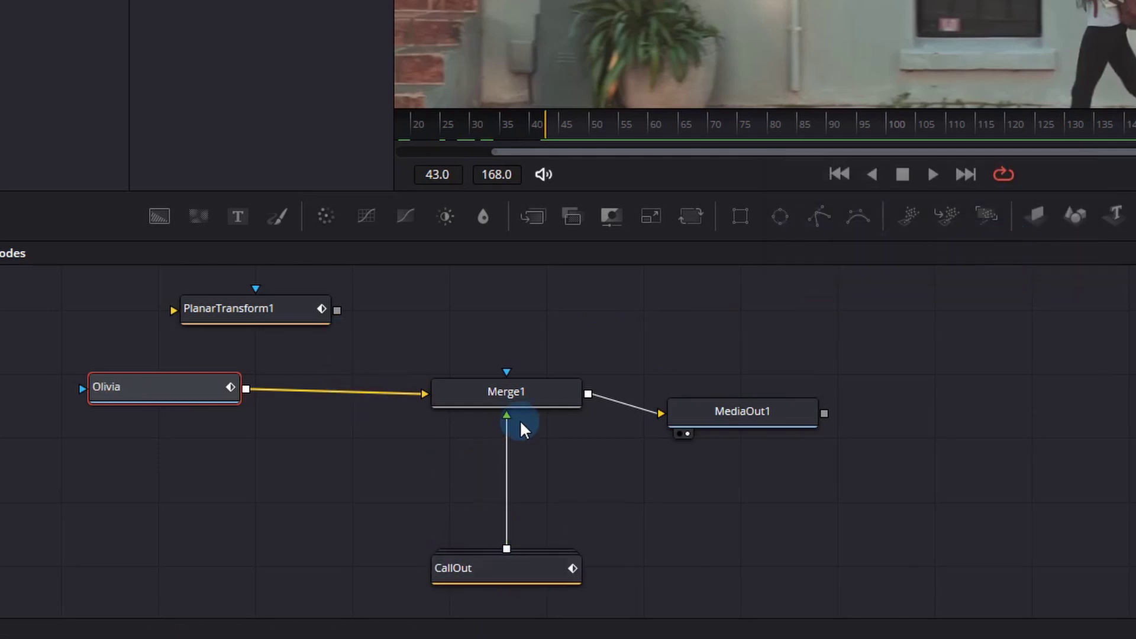
pyautogui.moveTo(512, 385); pyautogui.dragTo(506, 356)
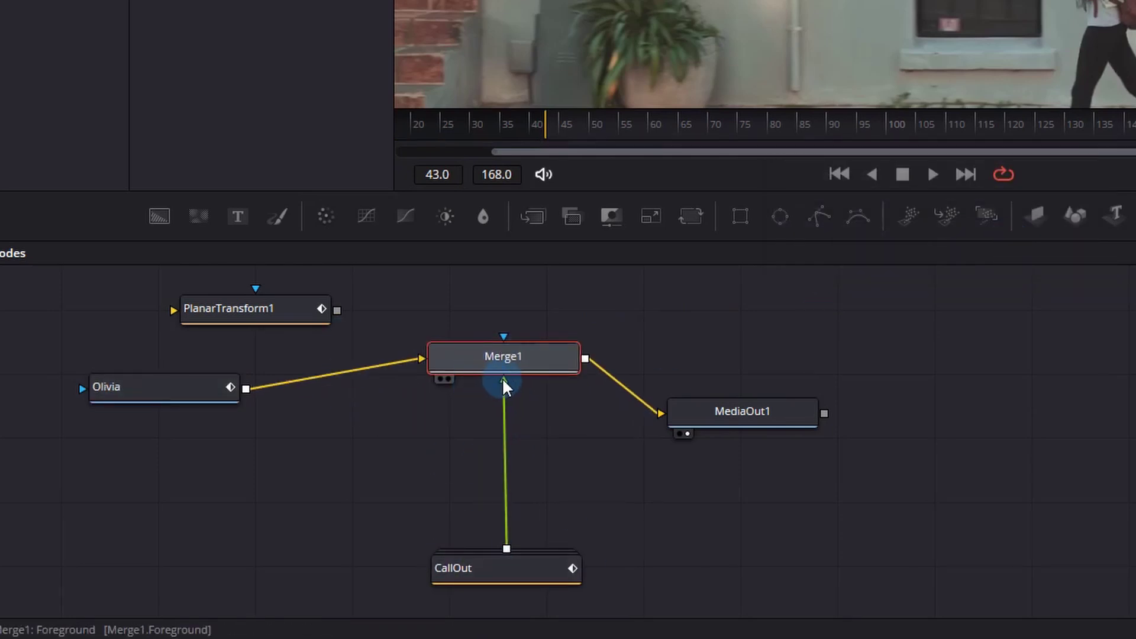
# Play back the composite and stop at frame 96.
pyautogui.click(255, 313)
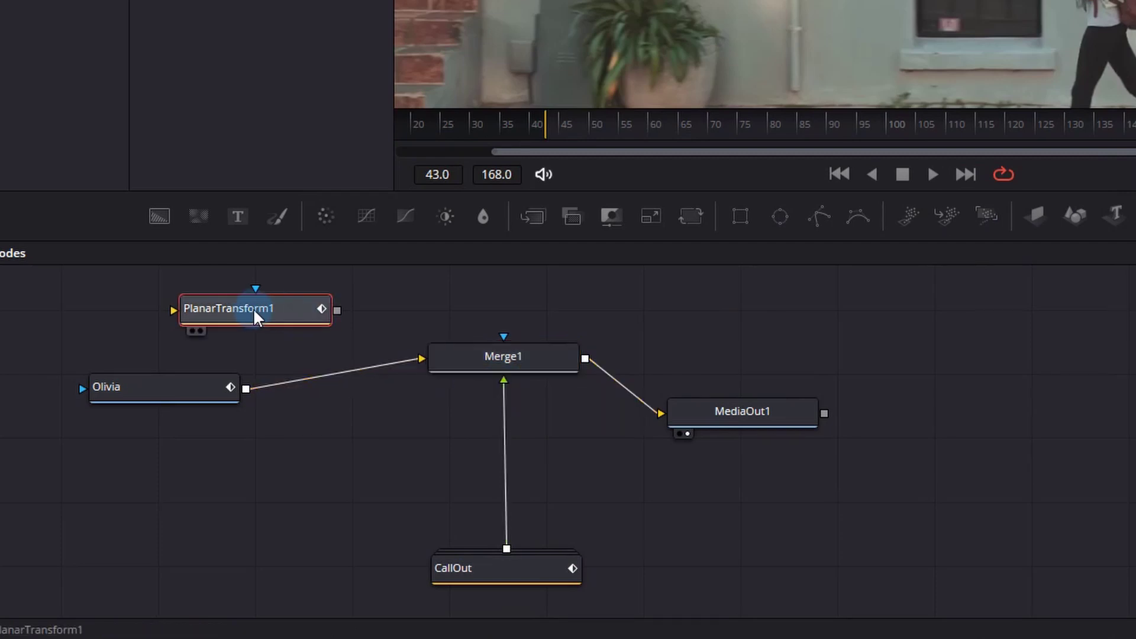
pyautogui.press('space')
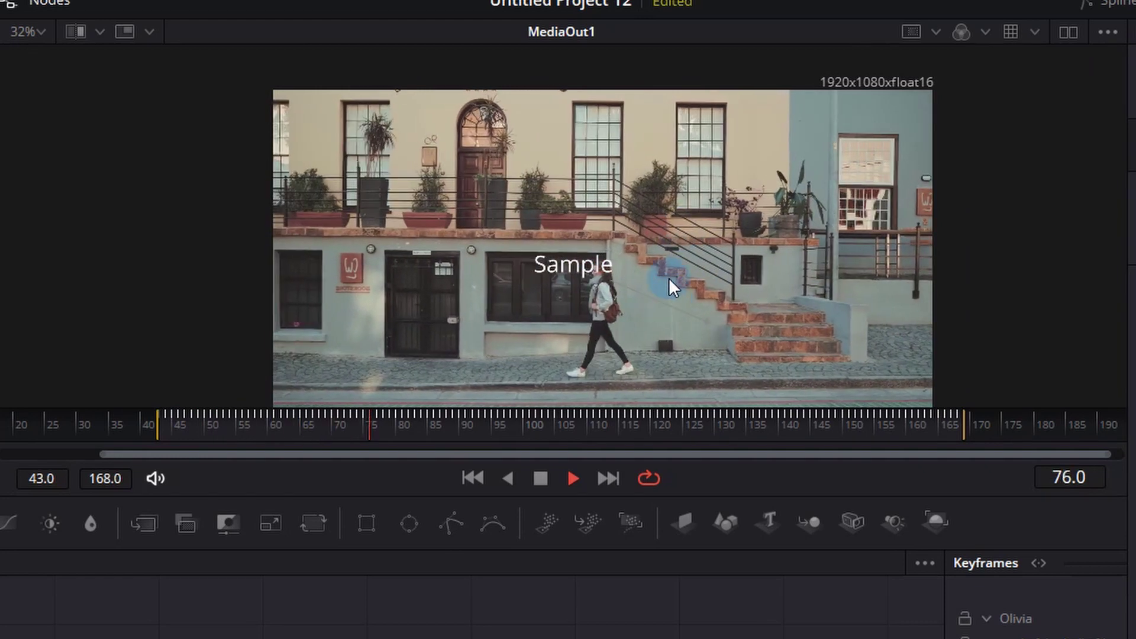
pyautogui.press('space')
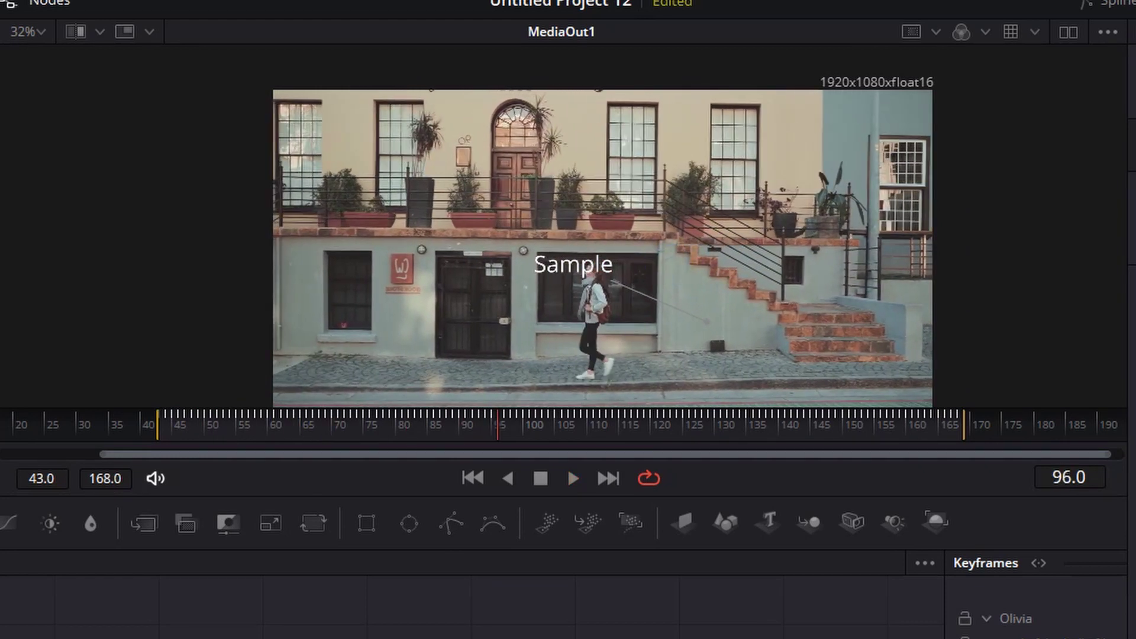
# Replace the callout text 'Sample' with the woman's name in the Inspector.
pyautogui.click(1014, 231)
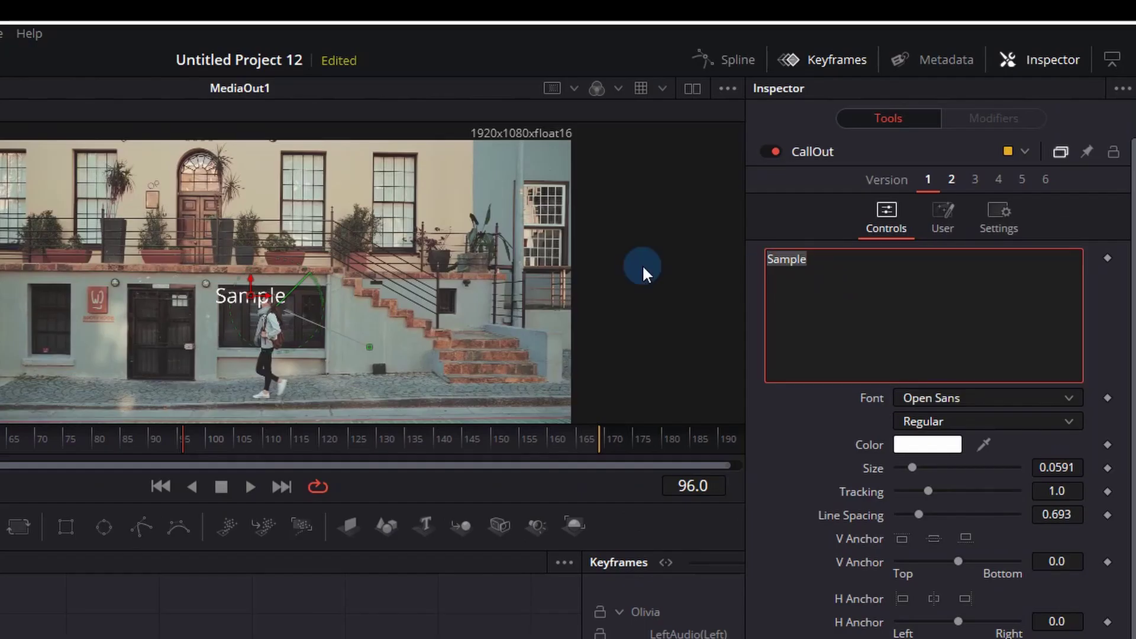
pyautogui.write('Olivia')
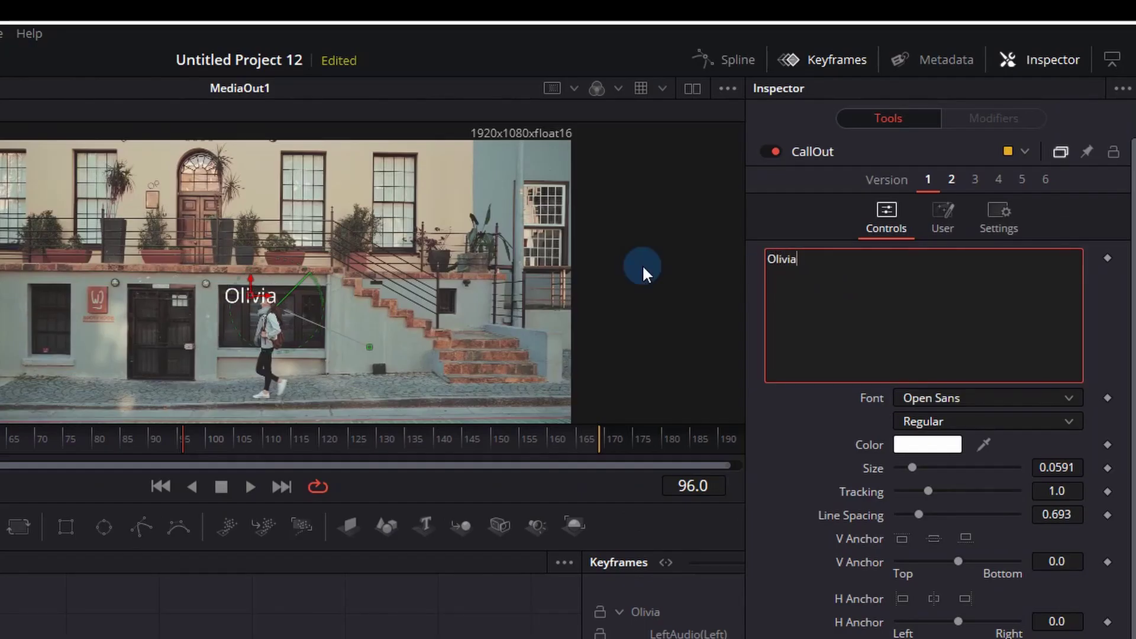
pyautogui.click(1030, 56)
pyautogui.click(1032, 51)
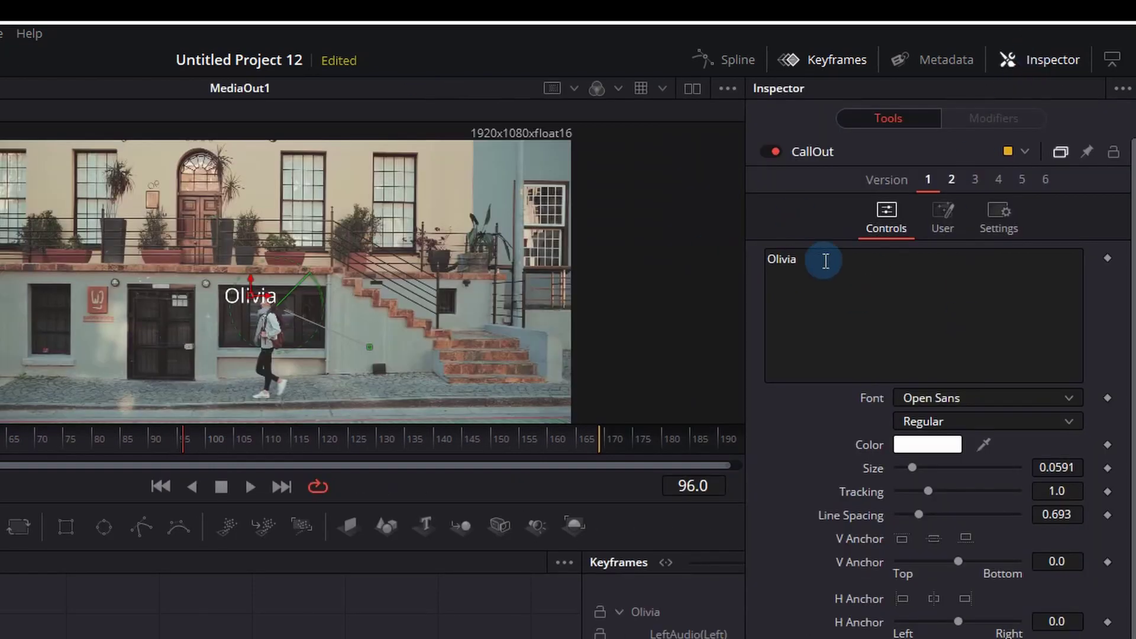
pyautogui.click(772, 272)
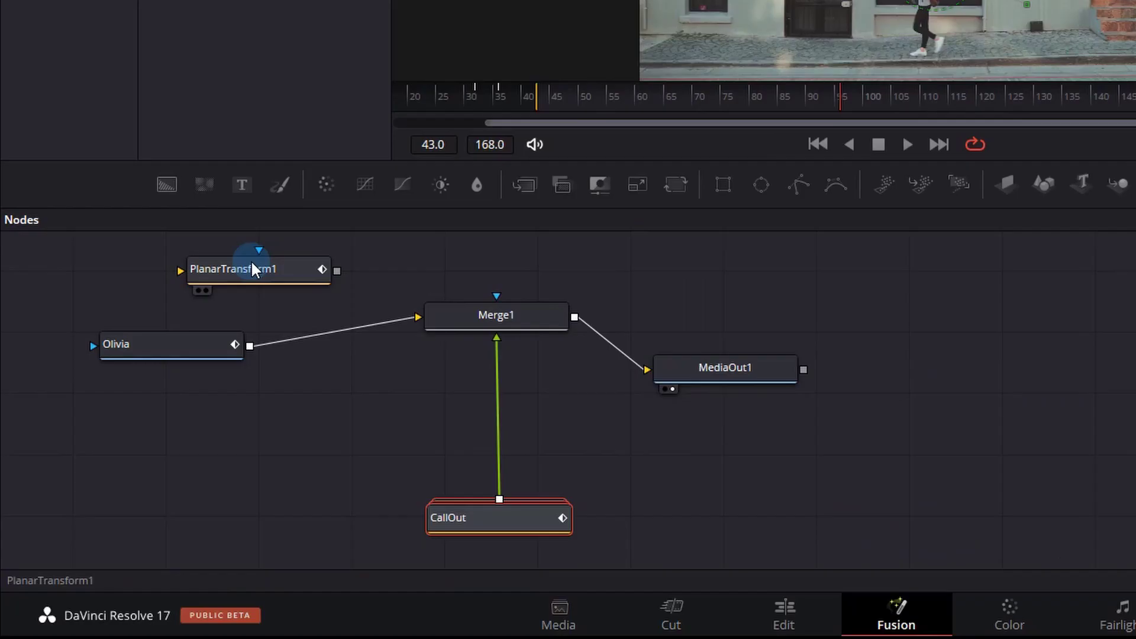
# Insert PlanarTransform1 between CallOut and Merge1, then play back to check the tracked callout.
pyautogui.click(255, 271)
pyautogui.moveTo(255, 273); pyautogui.dragTo(499, 424)
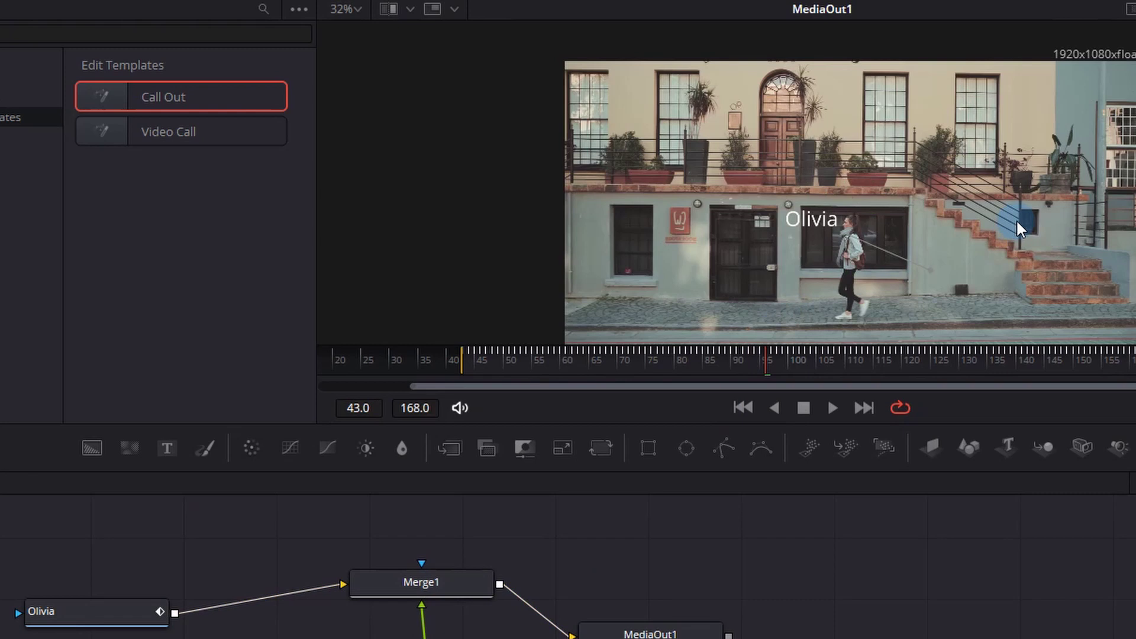
pyautogui.press('space')
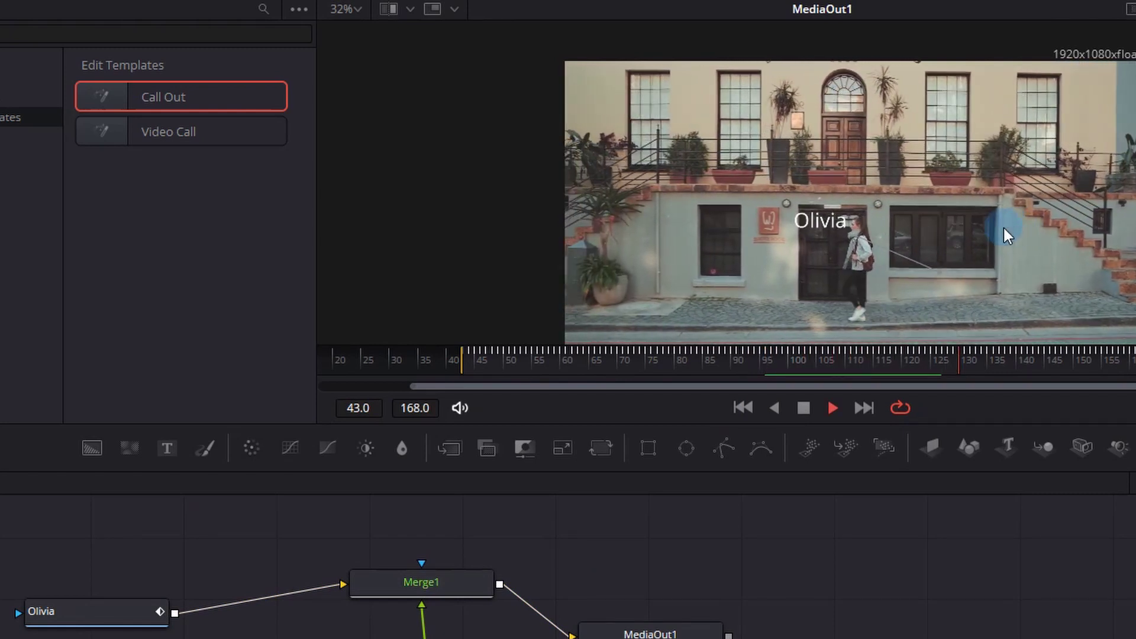
pyautogui.press('space')
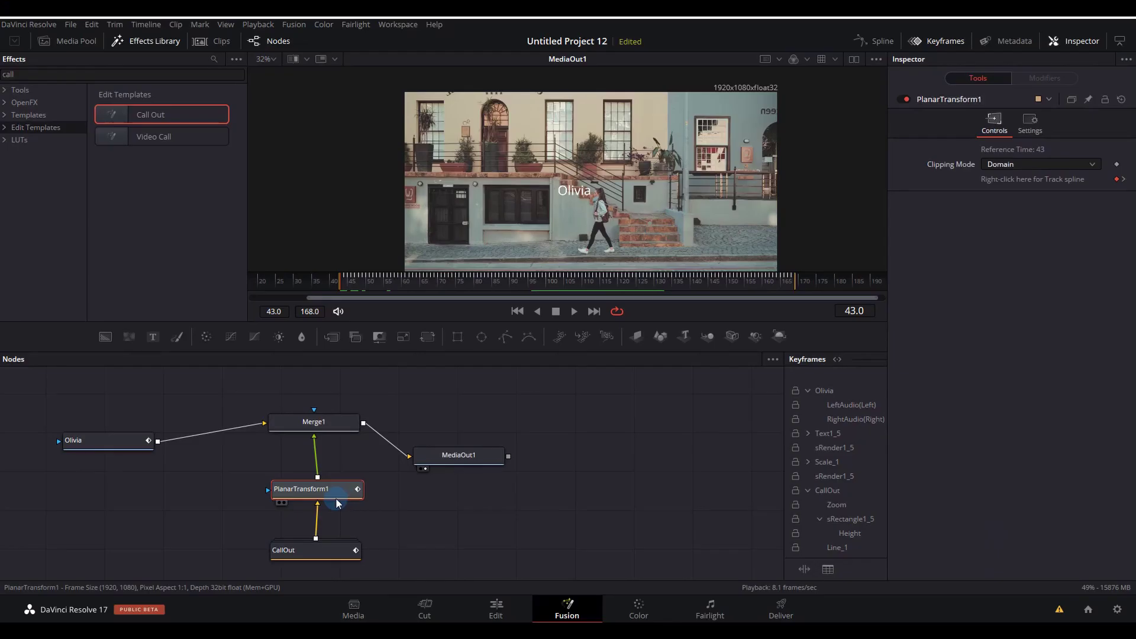
# Raise the name label above the woman by adjusting the CallOut Text Position X and Y.
pyautogui.click(314, 548)
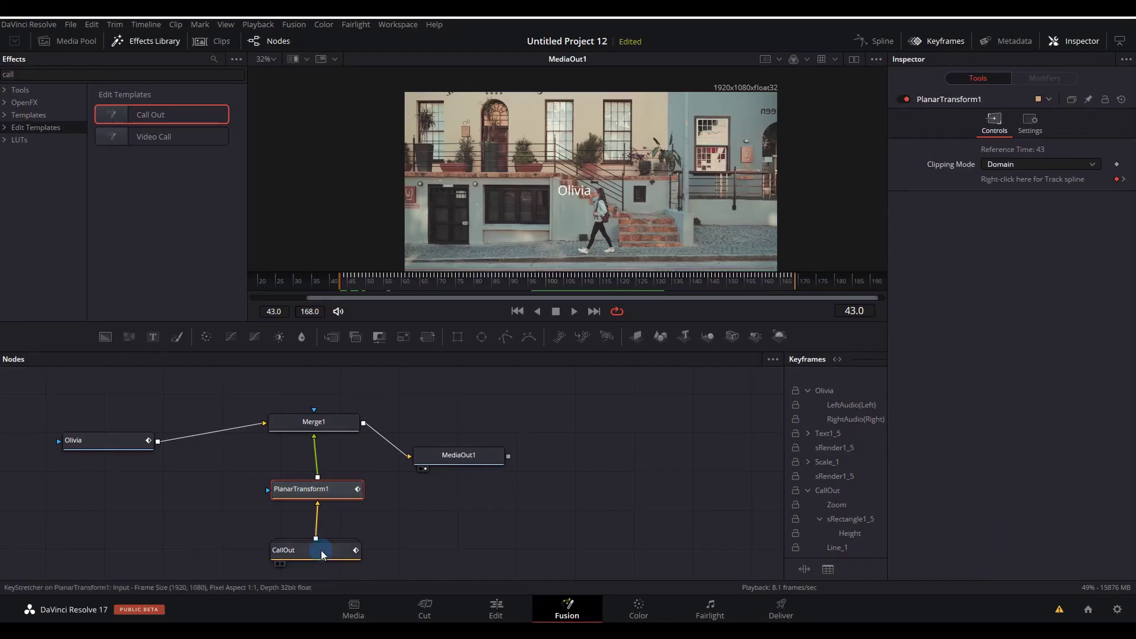
pyautogui.click(1013, 436)
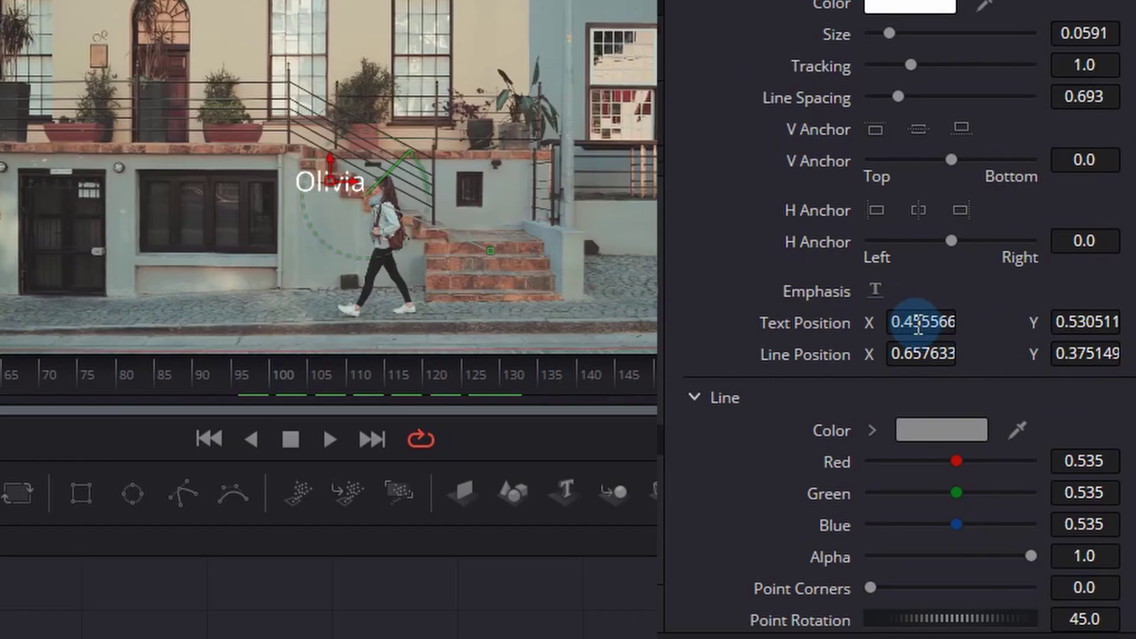
pyautogui.click(1065, 322)
pyautogui.click(370, 205)
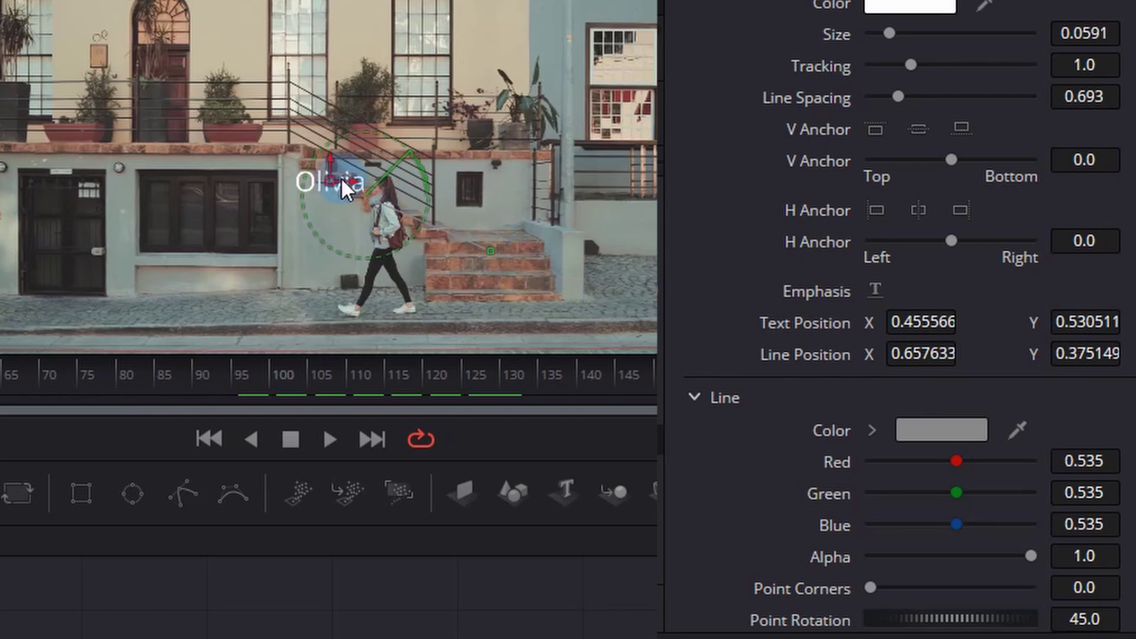
pyautogui.moveTo(1076, 318); pyautogui.dragTo(1114, 318)
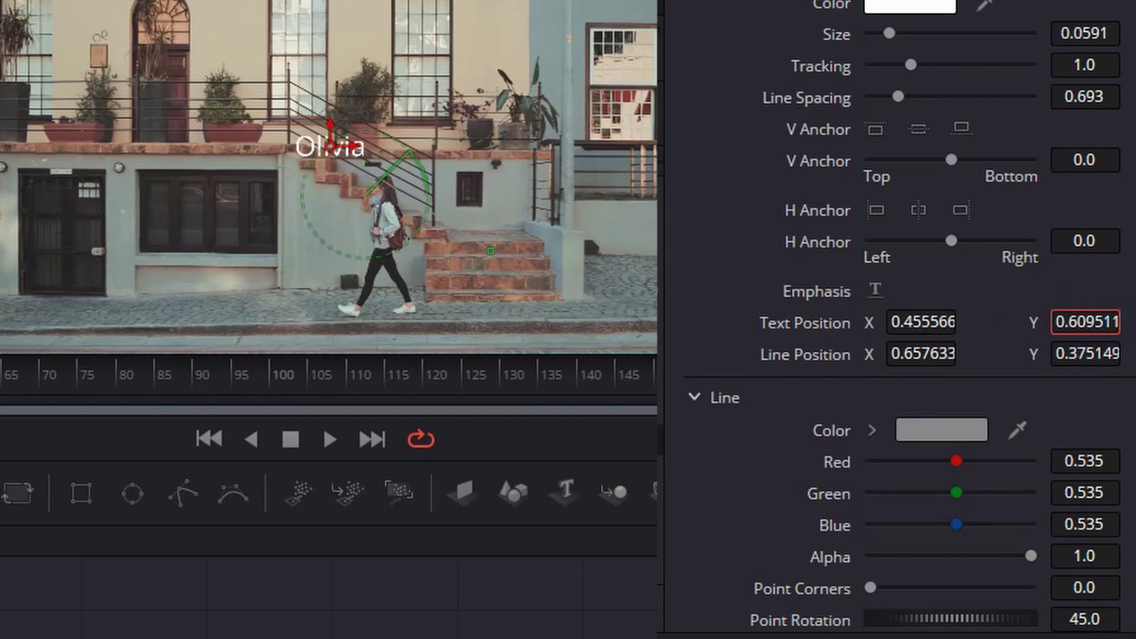
pyautogui.click(941, 329)
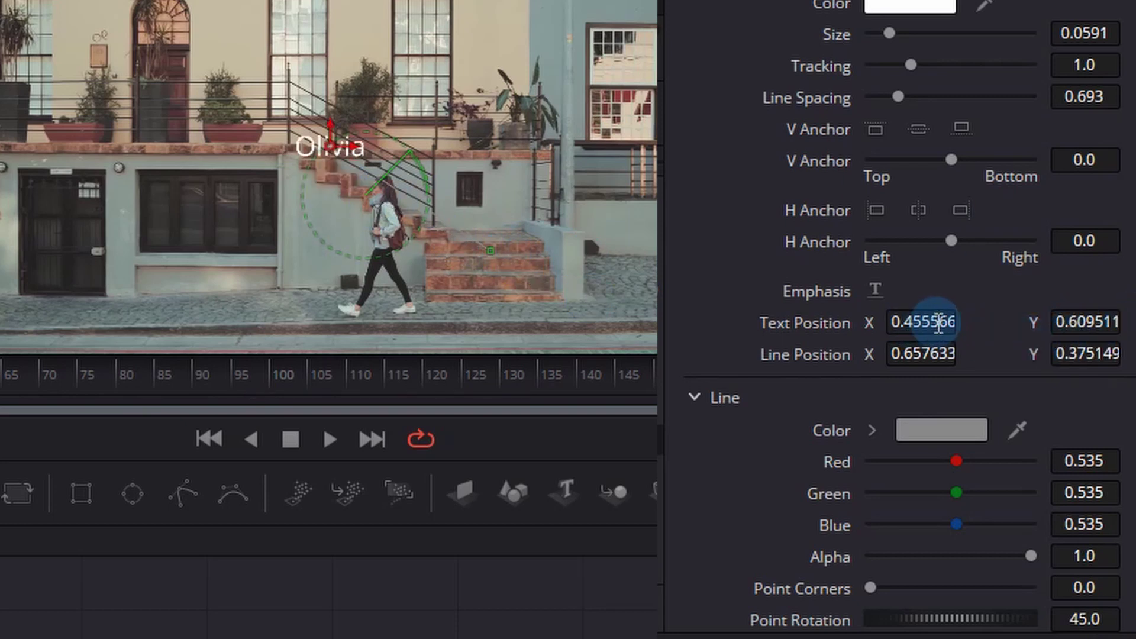
pyautogui.click(861, 319)
pyautogui.moveTo(909, 314); pyautogui.dragTo(841, 329)
# Move the pointer line's end toward the woman and make the line colour white (0.976470).
pyautogui.click(933, 351)
pyautogui.moveTo(945, 355); pyautogui.dragTo(784, 346)
pyautogui.click(950, 432)
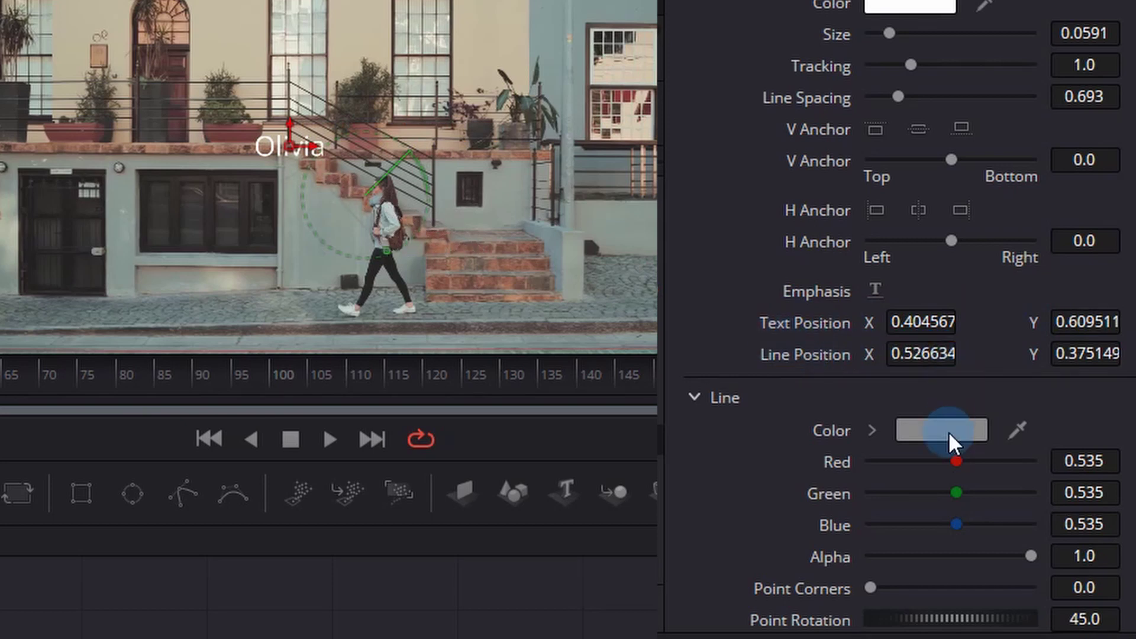
pyautogui.click(589, 245)
pyautogui.moveTo(588, 243); pyautogui.dragTo(588, 223)
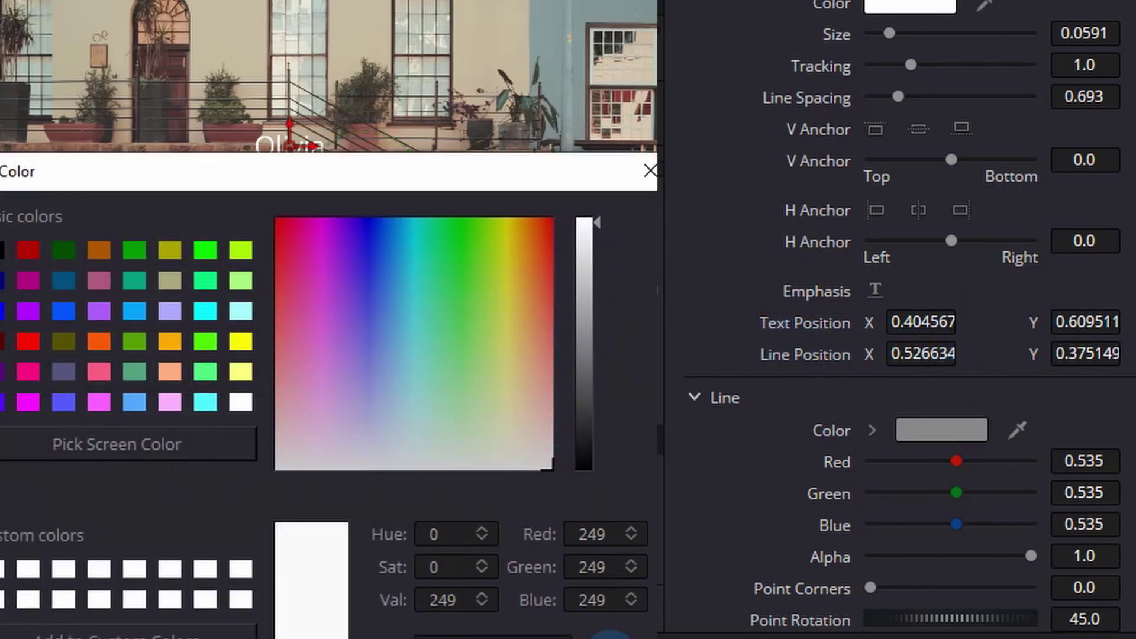
pyautogui.press('Return')
# Fine-tune the line end point to 0.520634, 0.469149 on her shoulder.
pyautogui.scroll(2, 446, 221)
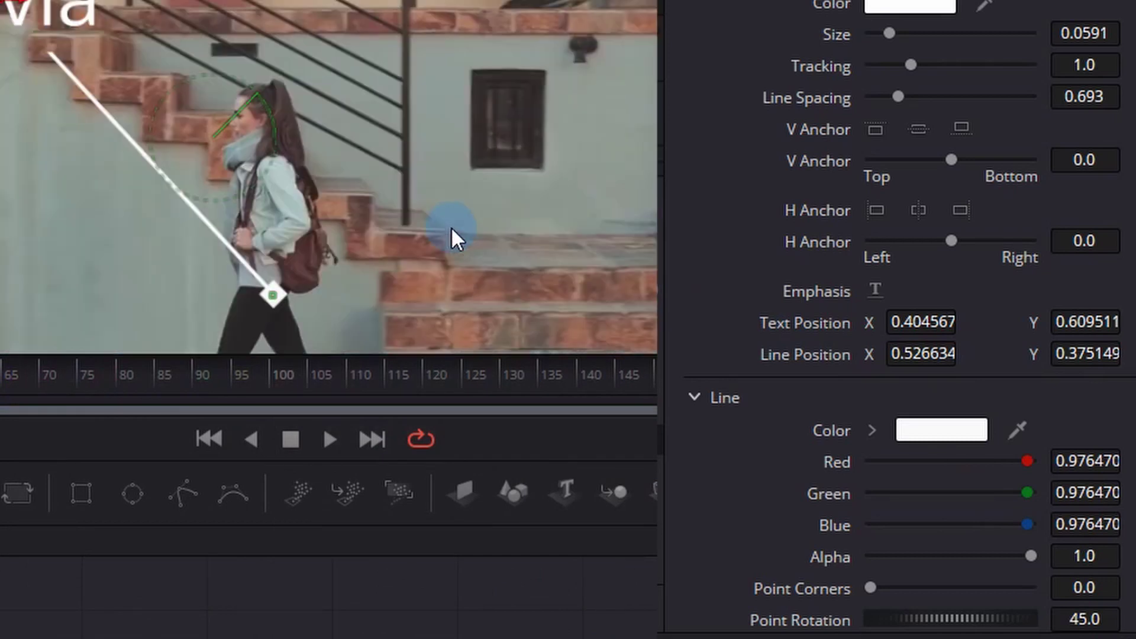
pyautogui.moveTo(1074, 354); pyautogui.dragTo(1101, 354)
pyautogui.moveTo(971, 364); pyautogui.dragTo(921, 358)
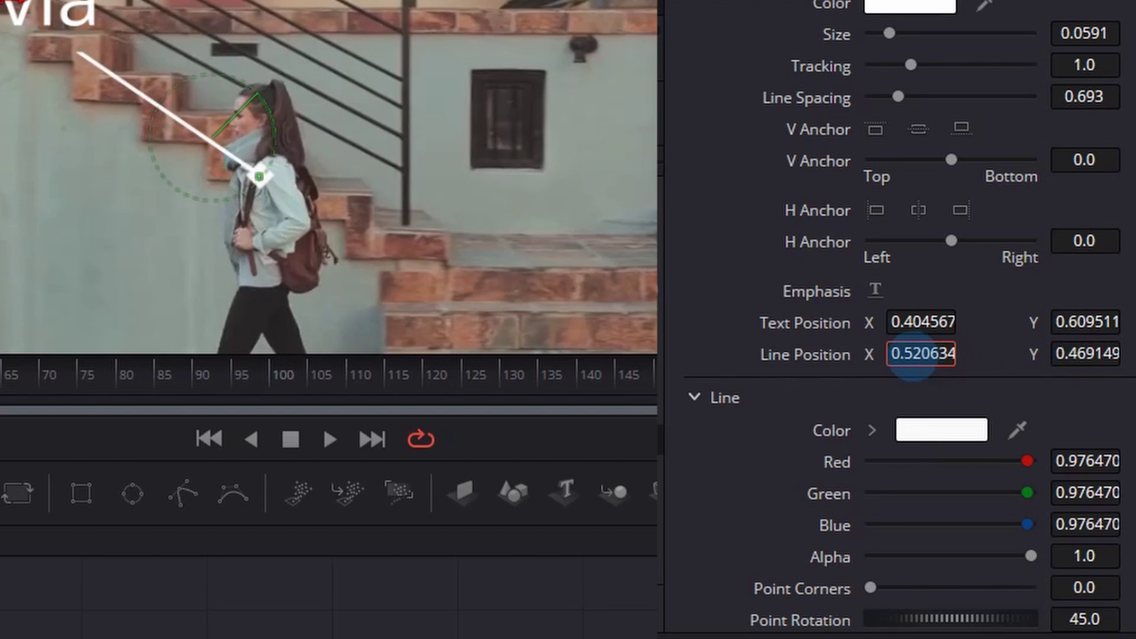
# Set the name label's font to Mistral and its size to 0.0917.
pyautogui.scroll(-2, 481, 258)
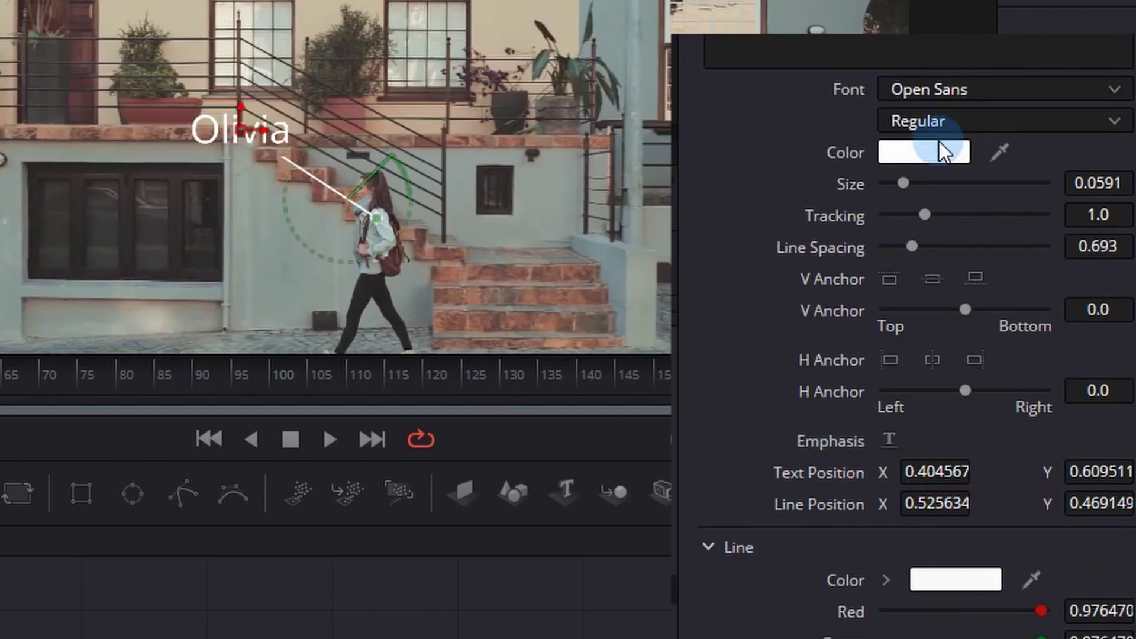
pyautogui.click(999, 98)
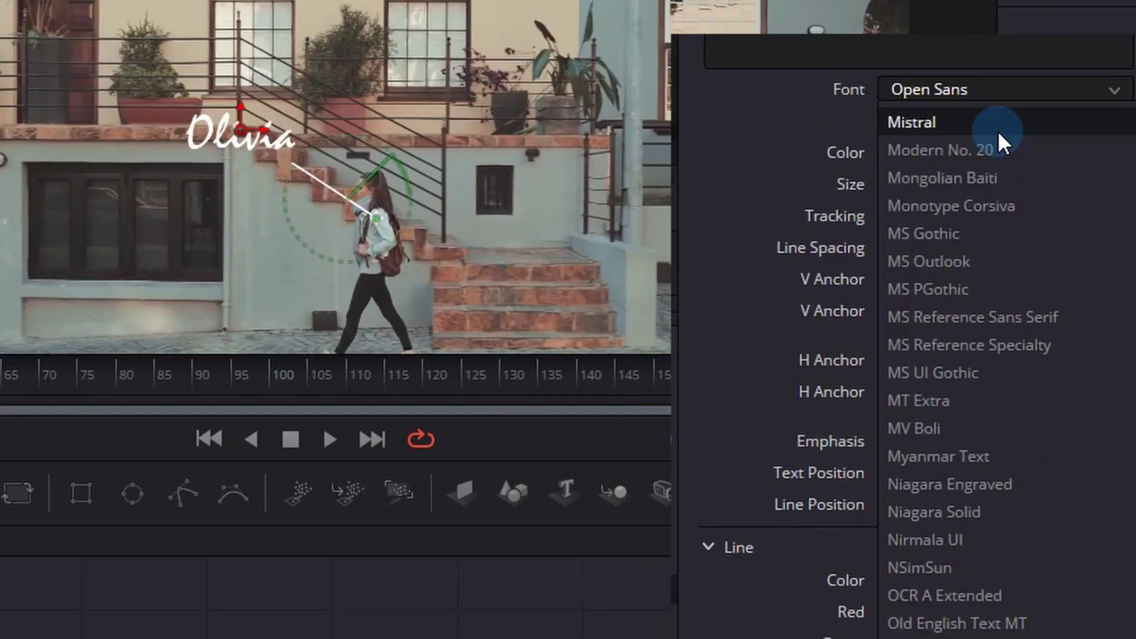
pyautogui.click(997, 124)
pyautogui.moveTo(1068, 182); pyautogui.dragTo(621, 403)
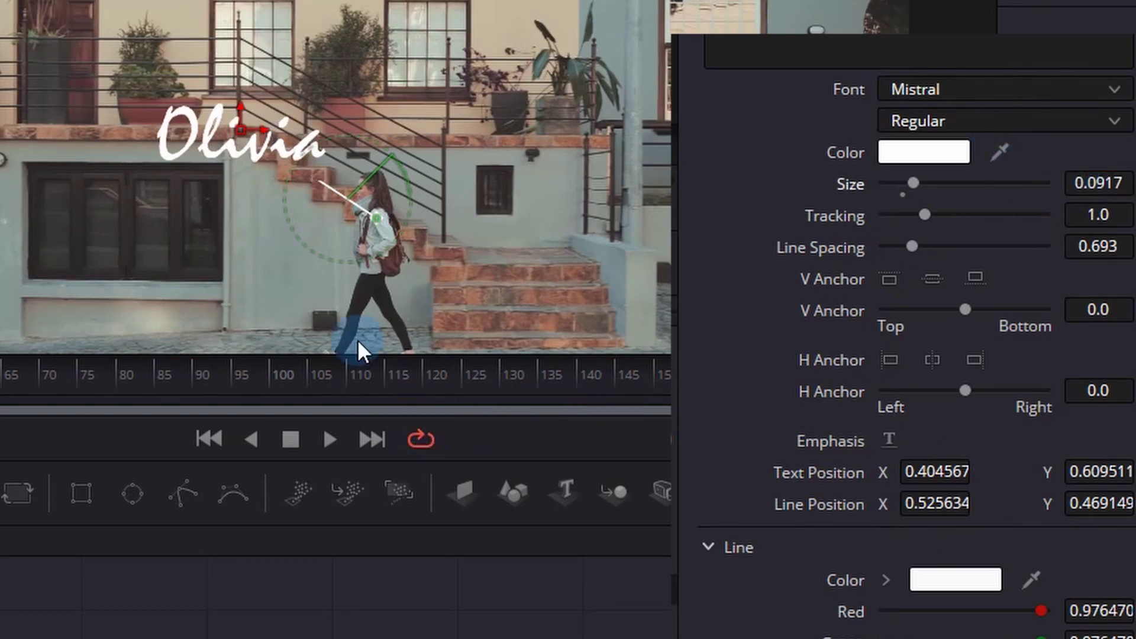